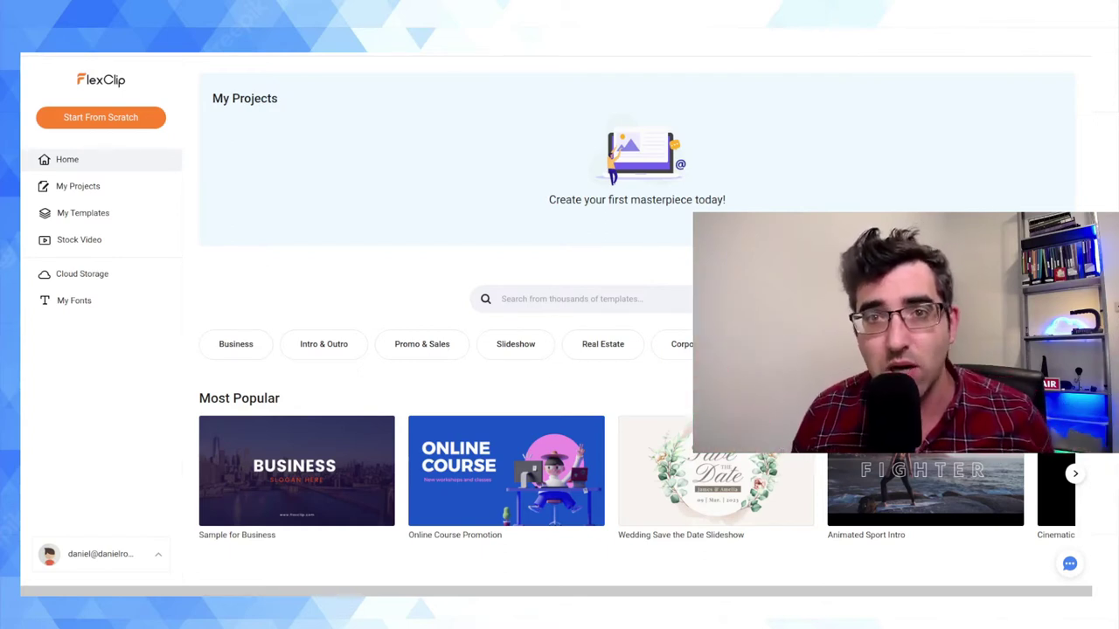
# Look through the saved templates and the Business stock videos, and preview the boardroom meeting clip without using it
pyautogui.moveTo(506, 470)
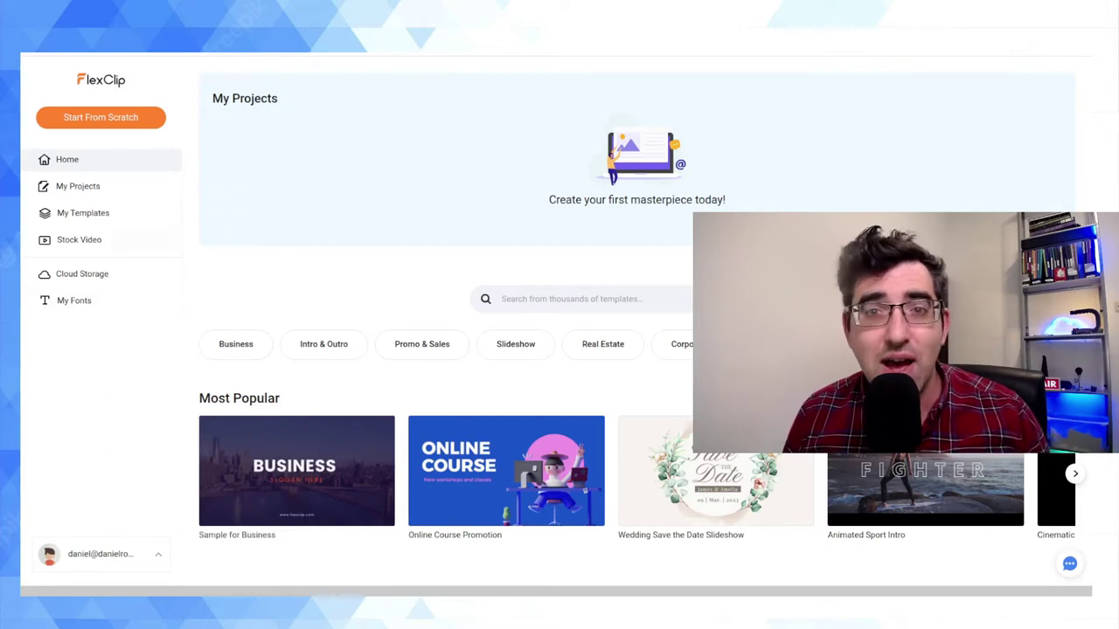
pyautogui.click(83, 213)
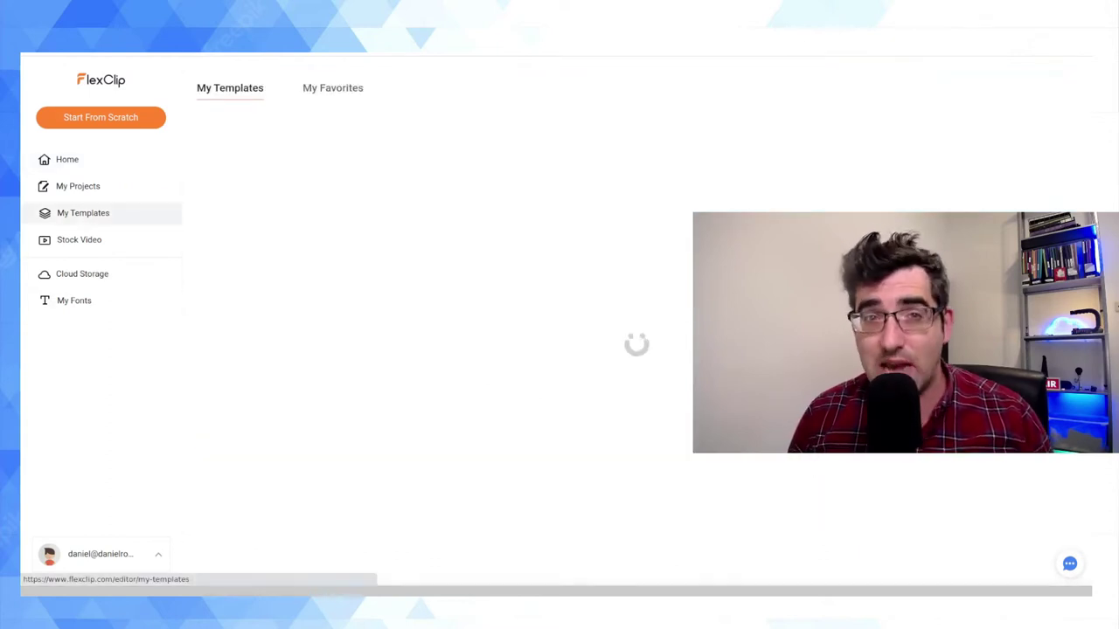
pyautogui.click(79, 240)
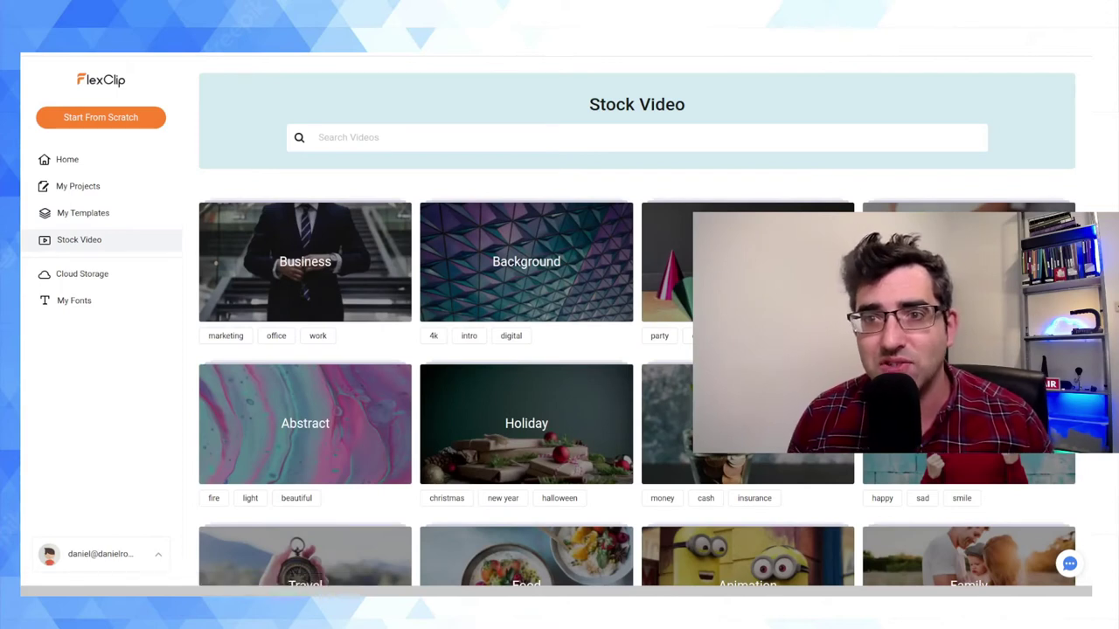
pyautogui.click(305, 261)
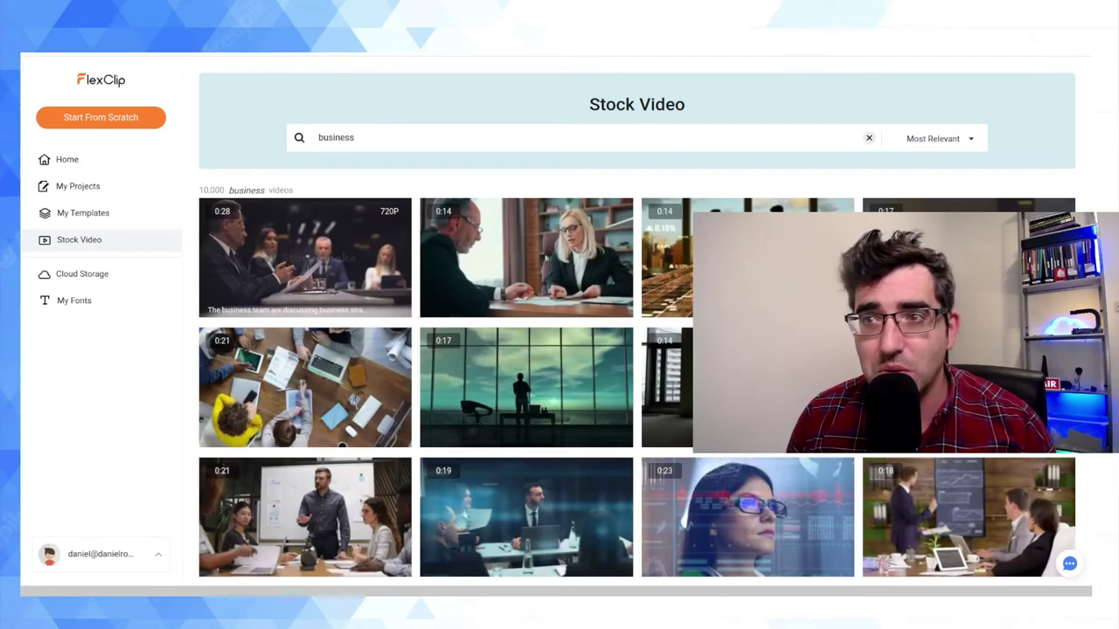
pyautogui.click(305, 257)
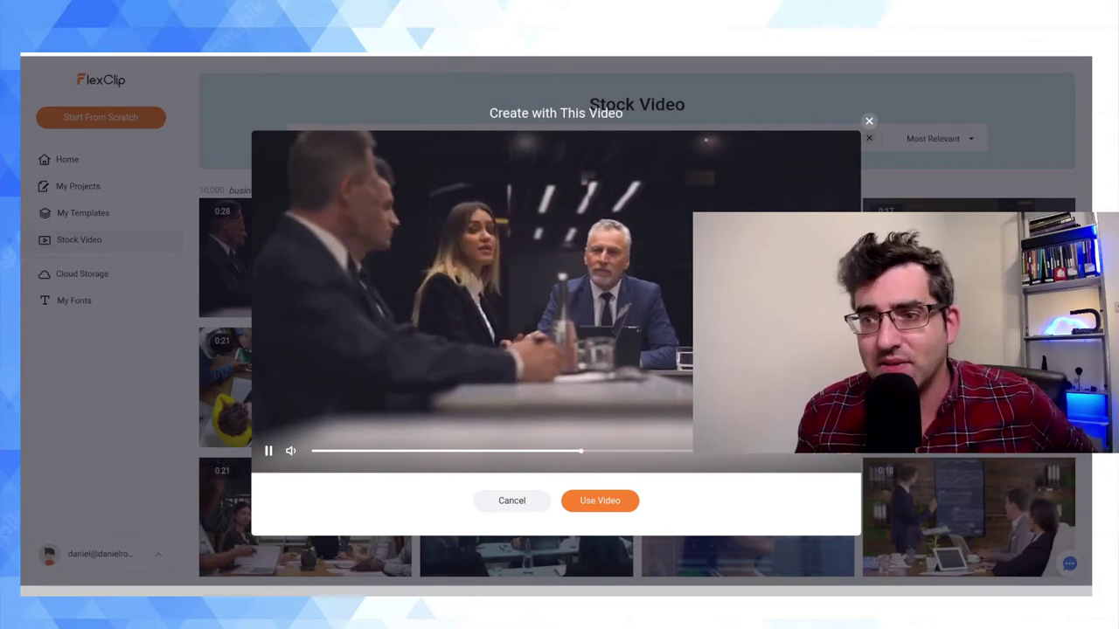
pyautogui.click(512, 501)
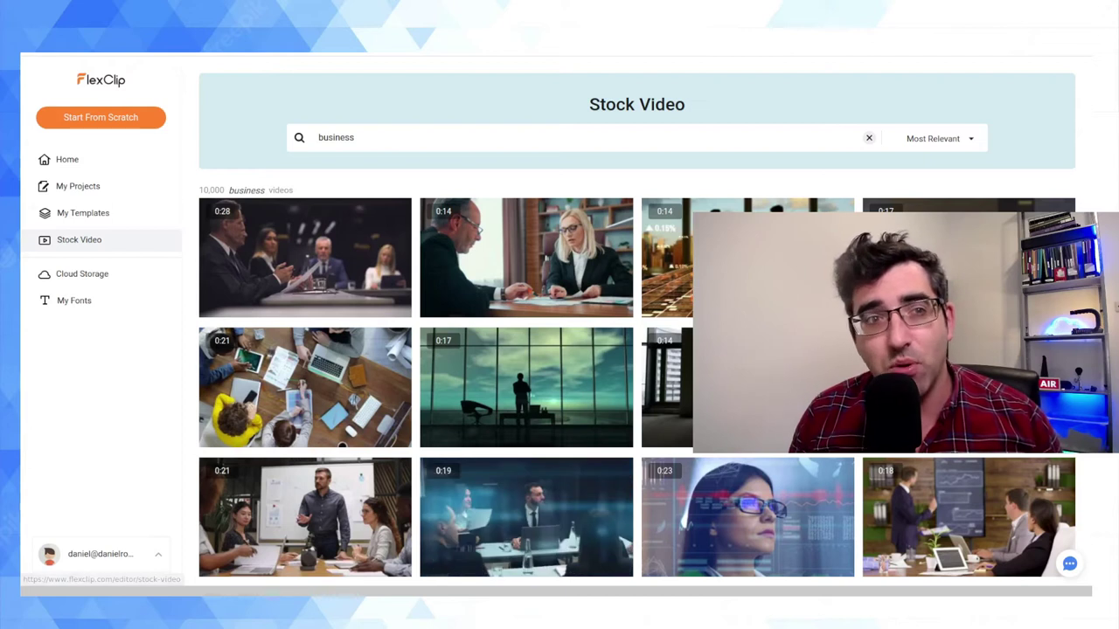
# View the cloud storage page and the custom fonts page
pyautogui.click(82, 274)
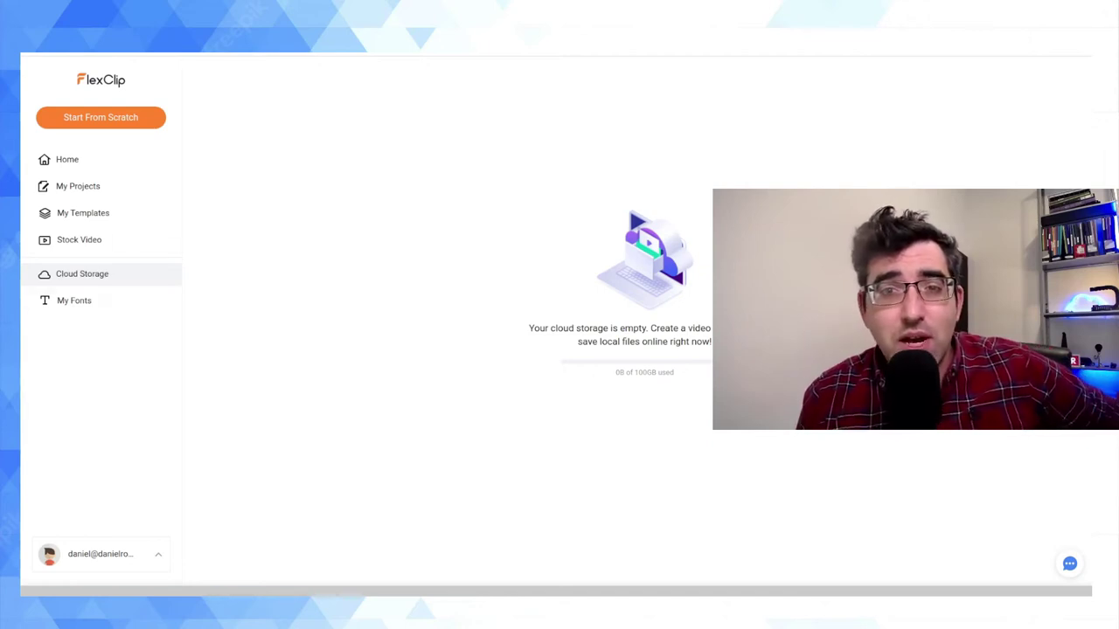
pyautogui.click(74, 300)
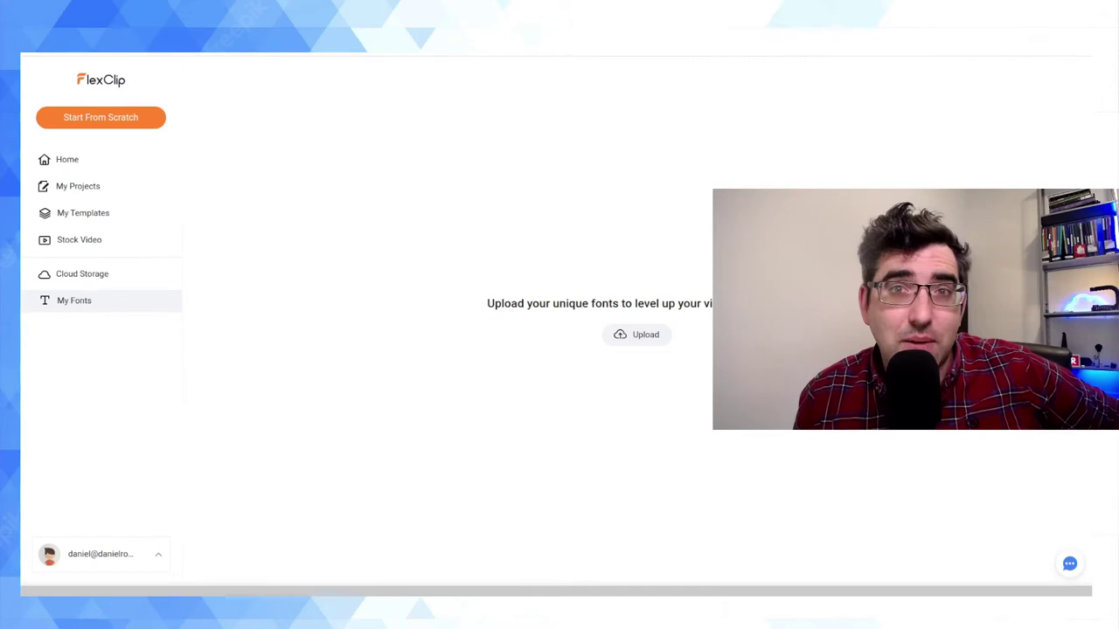
# Start a project from scratch and import the clips MVI_2900.MP4 through MVI_2909.MP4 from the ejlm2 folder
pyautogui.click(101, 117)
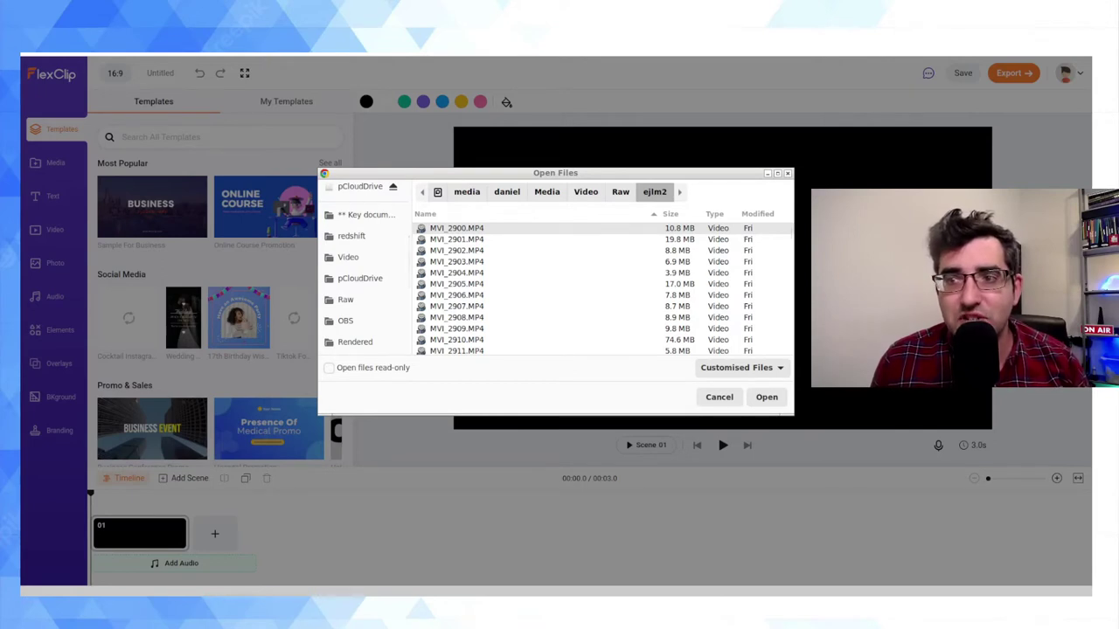
pyautogui.hotkey('ctrl', 'a')
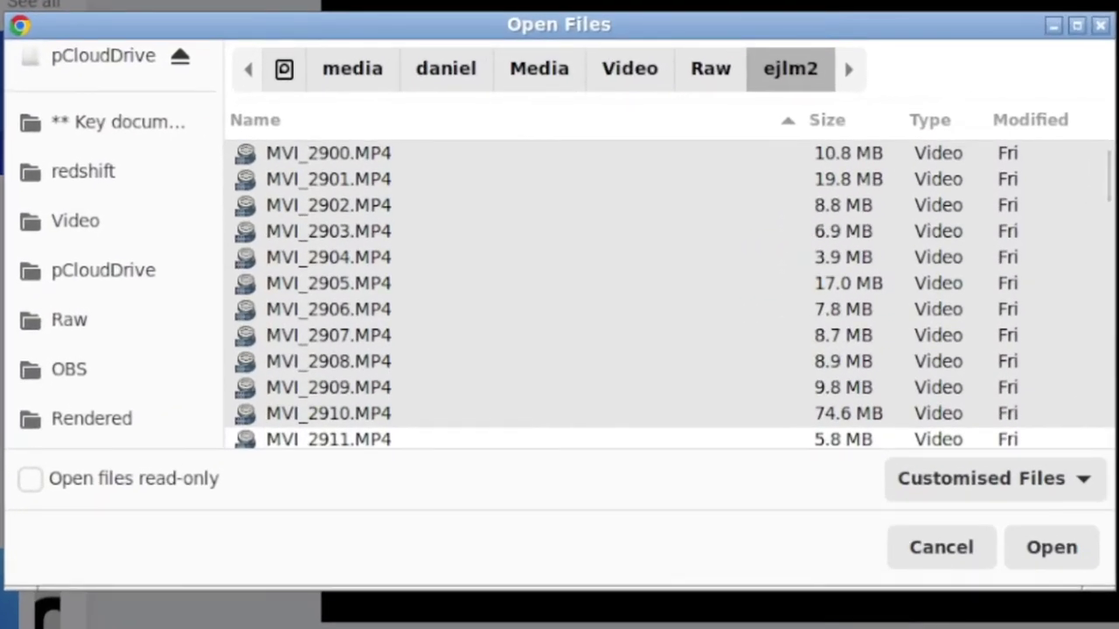
pyautogui.hotkey('shift', 'Up')
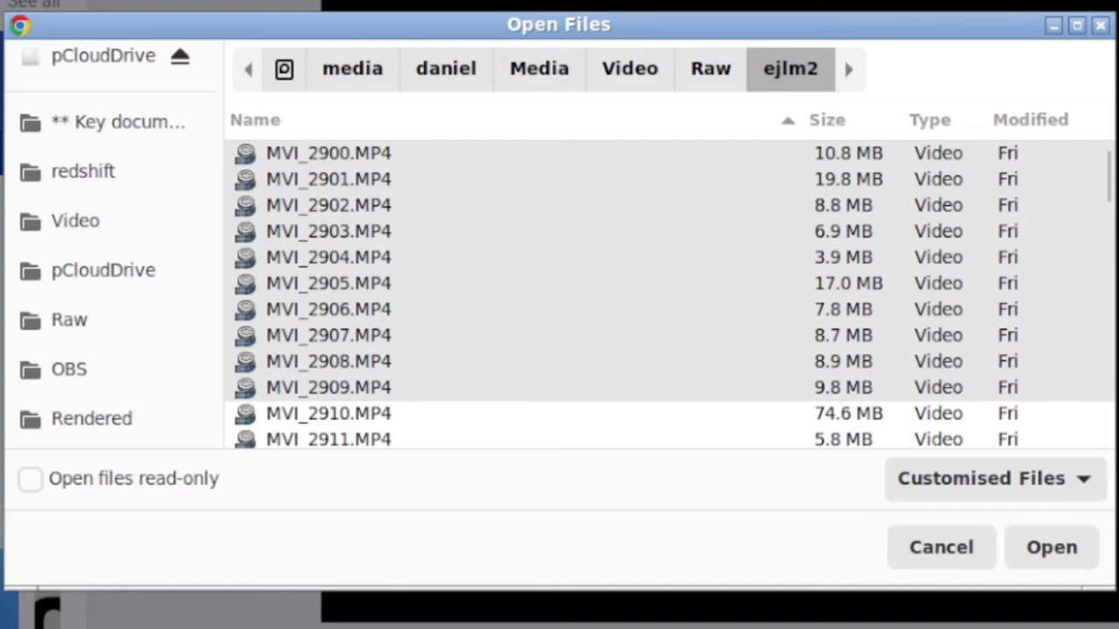
pyautogui.press('Return')
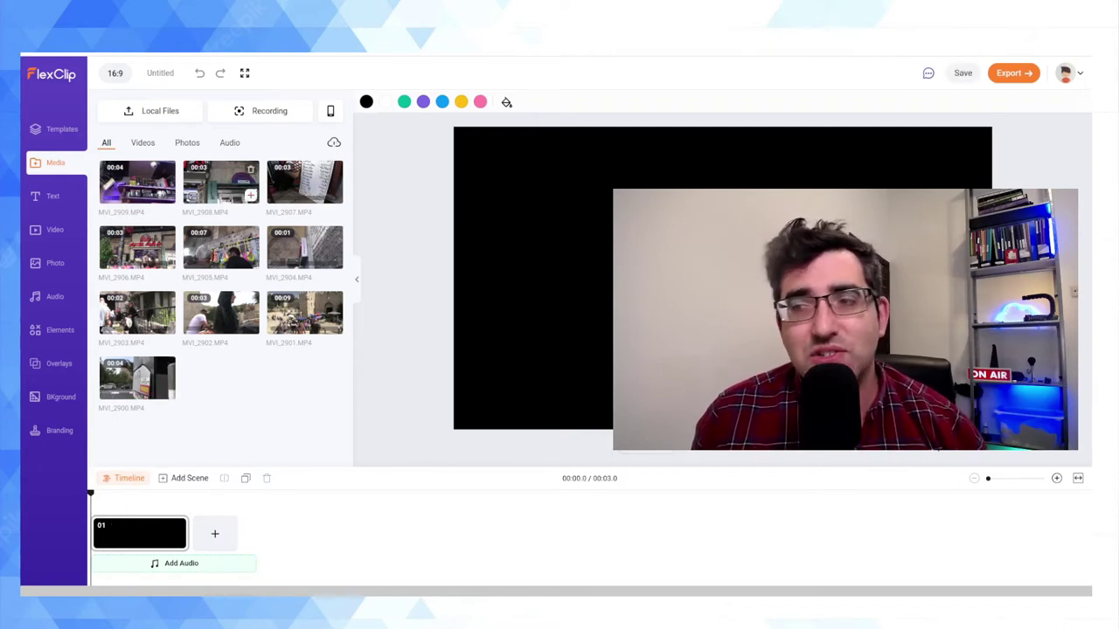
# Preview the imported clips MVI_2908.MP4 and MVI_2901.MP4
pyautogui.click(221, 183)
pyautogui.click(304, 312)
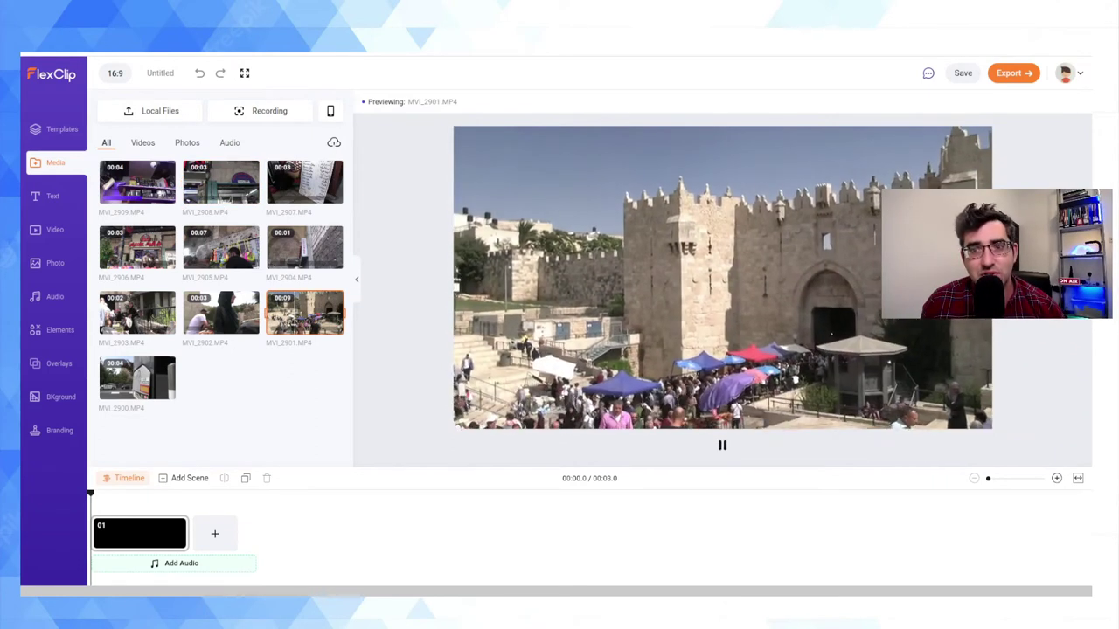
pyautogui.click(305, 312)
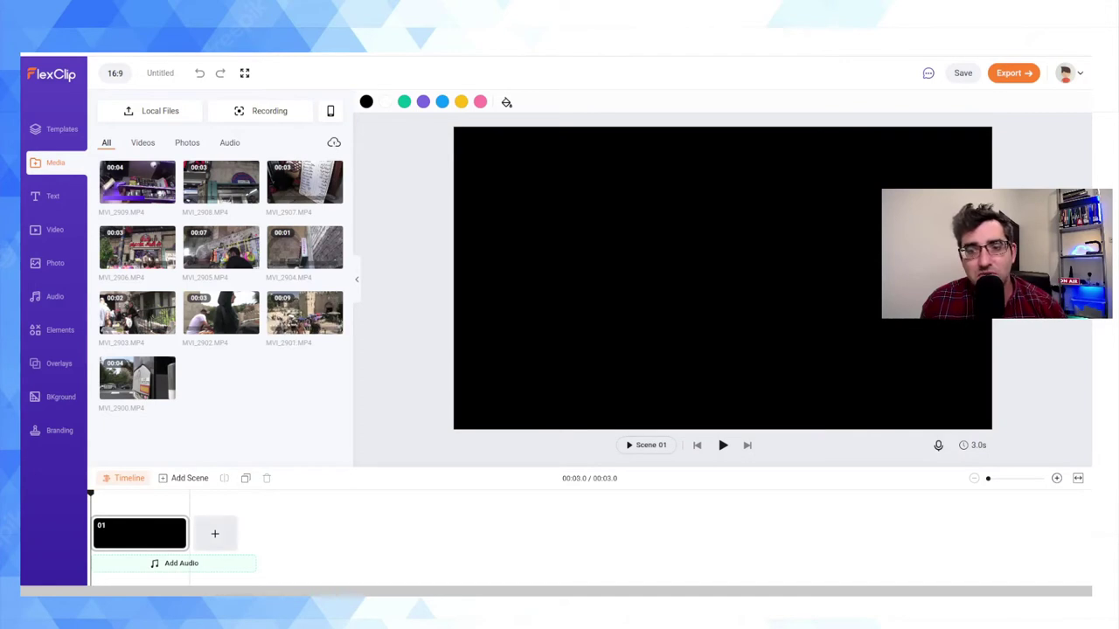
# Add the clips MVI_2901, MVI_2906, MVI_2907 and MVI_2905 to the timeline in that order after the blank first scene
pyautogui.moveTo(304, 312); pyautogui.dragTo(209, 535)
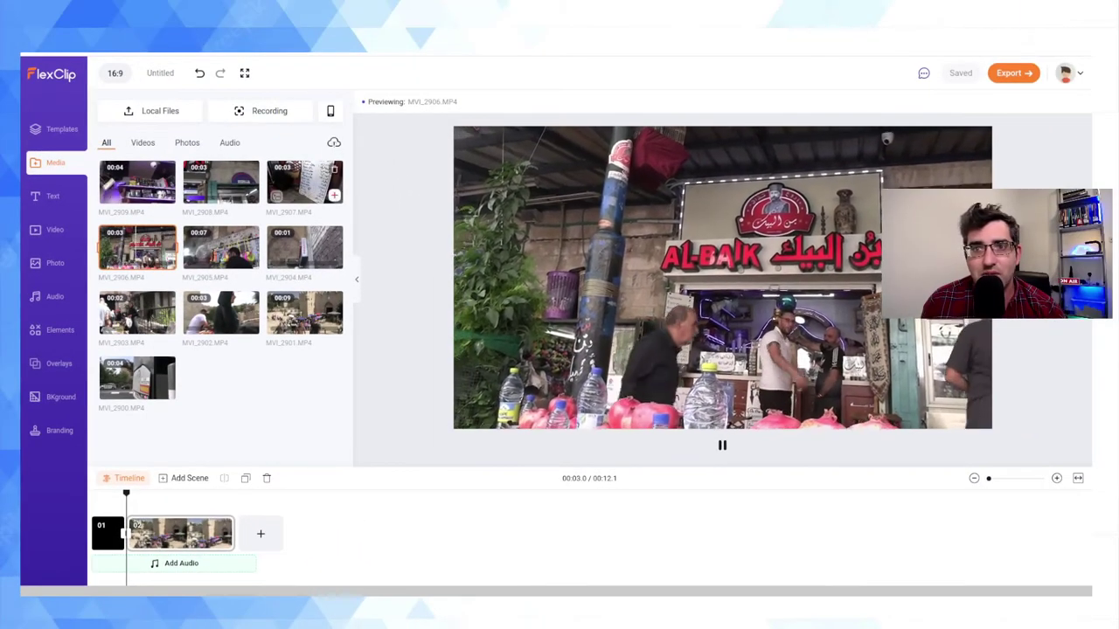
pyautogui.moveTo(304, 182); pyautogui.dragTo(281, 533)
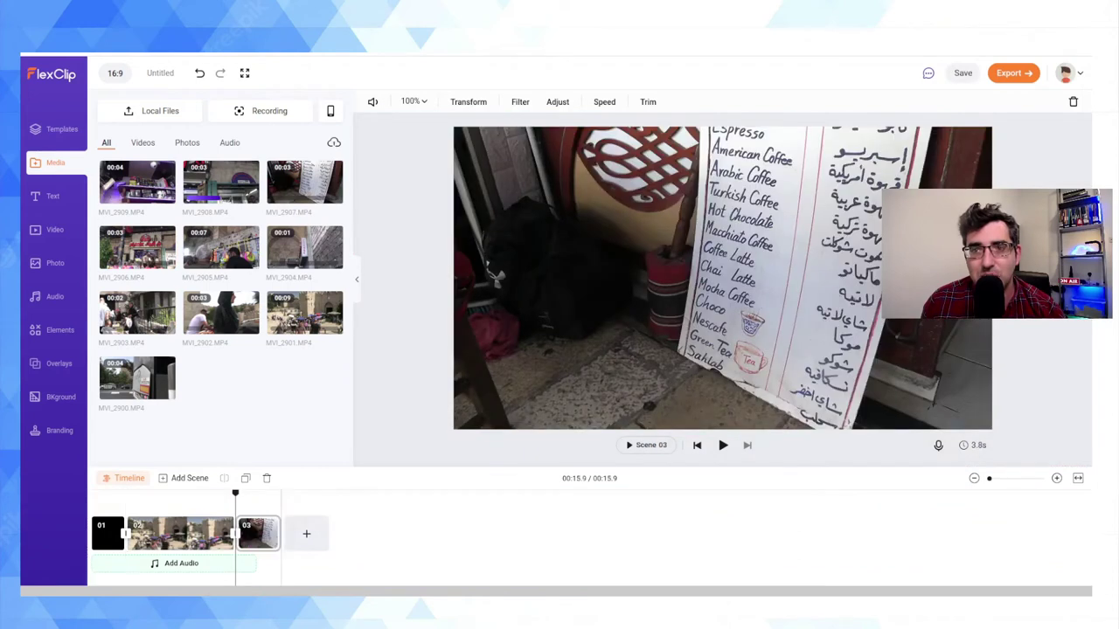
pyautogui.moveTo(141, 252); pyautogui.dragTo(255, 531)
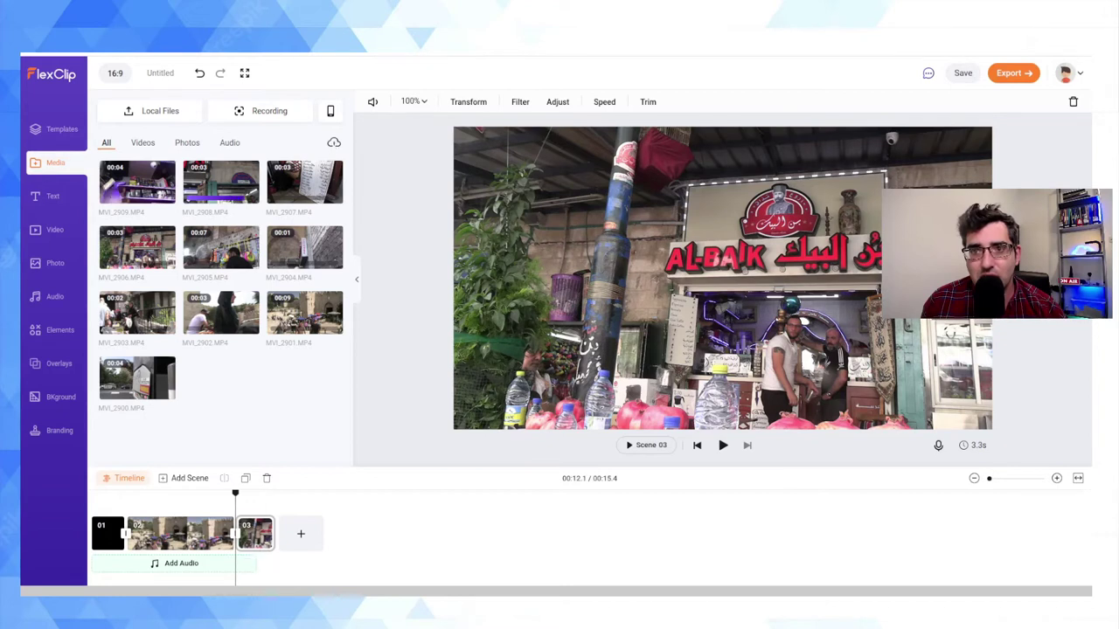
pyautogui.moveTo(304, 182); pyautogui.dragTo(300, 534)
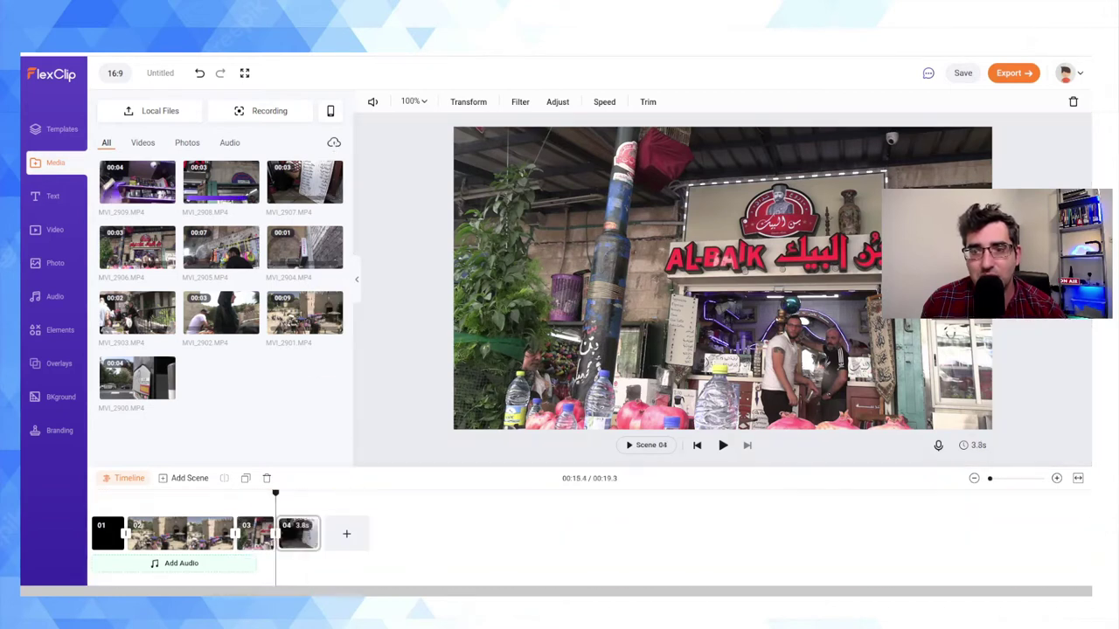
pyautogui.moveTo(221, 250); pyautogui.dragTo(368, 533)
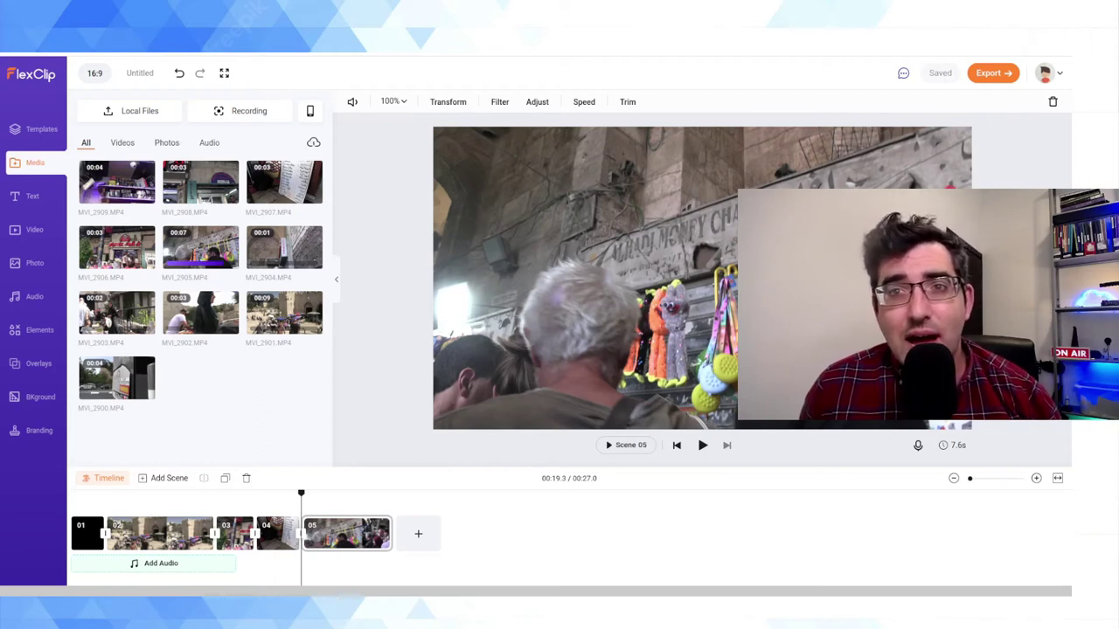
# Filter the project media by videos, photos and audio, show all media again, and open the screen or webcam recording options
pyautogui.click(122, 143)
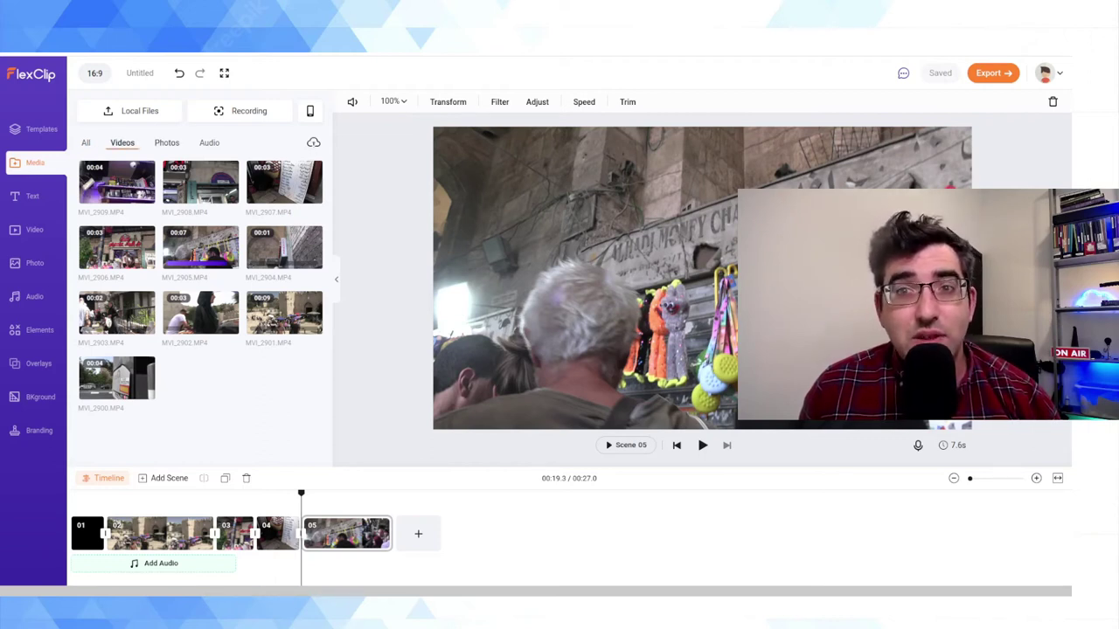
pyautogui.click(167, 142)
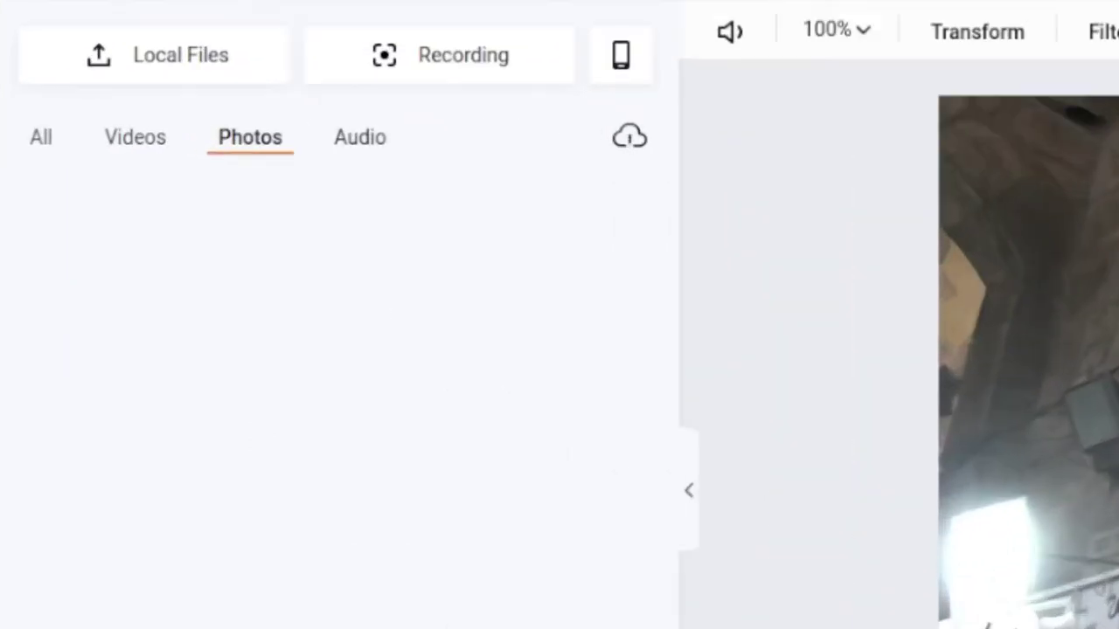
pyautogui.click(359, 137)
pyautogui.click(41, 137)
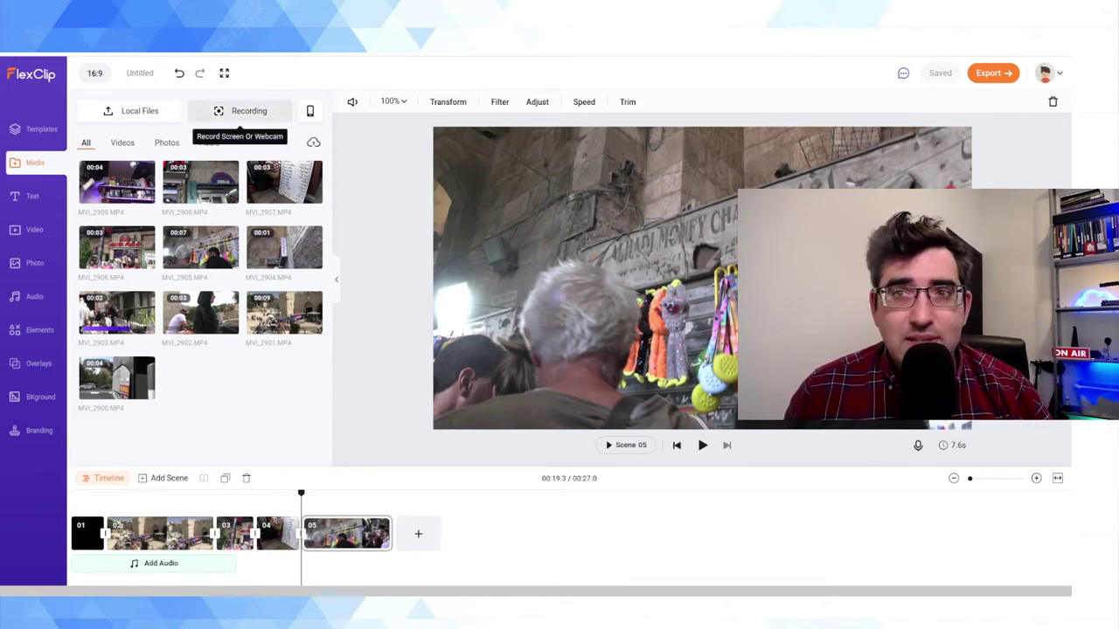
pyautogui.click(243, 111)
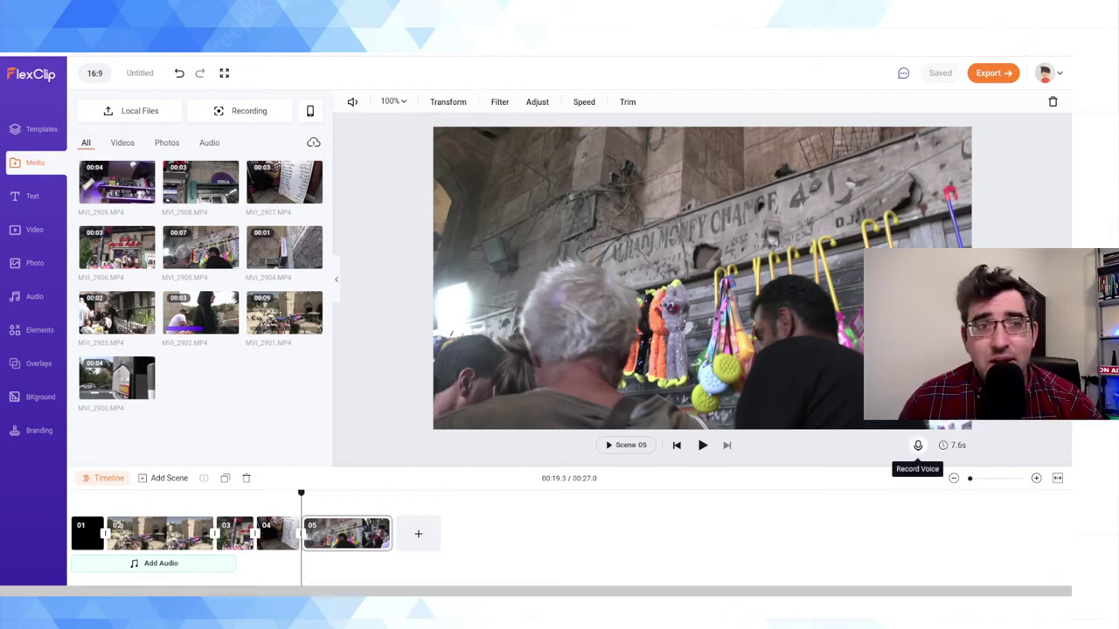
# Record a voice track for scene 05 and check the audio files in the project media
pyautogui.click(918, 445)
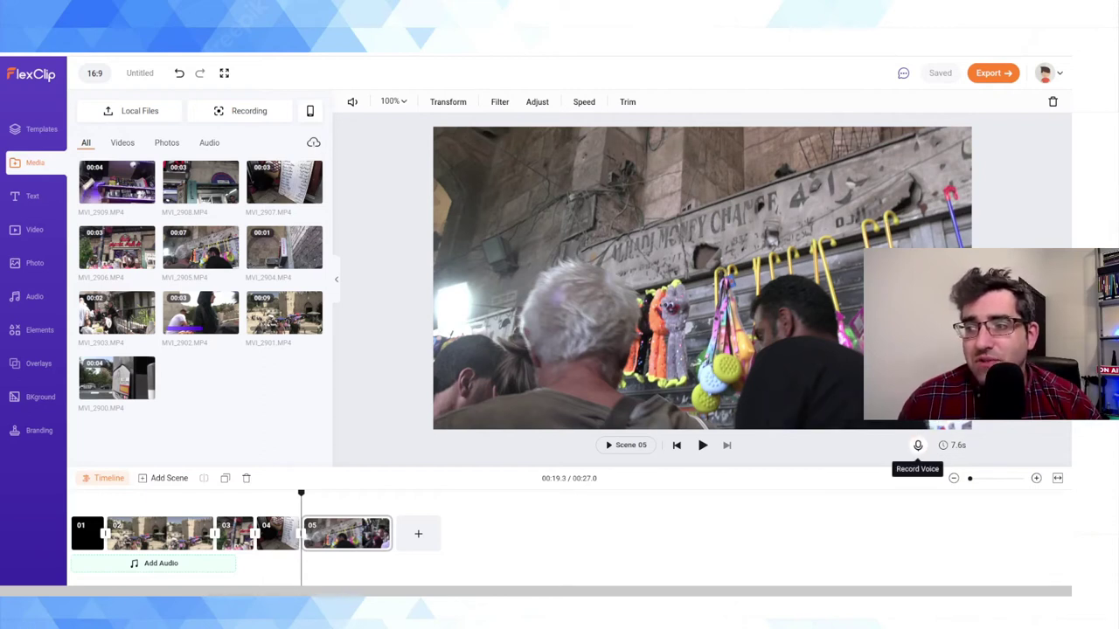
pyautogui.click(918, 446)
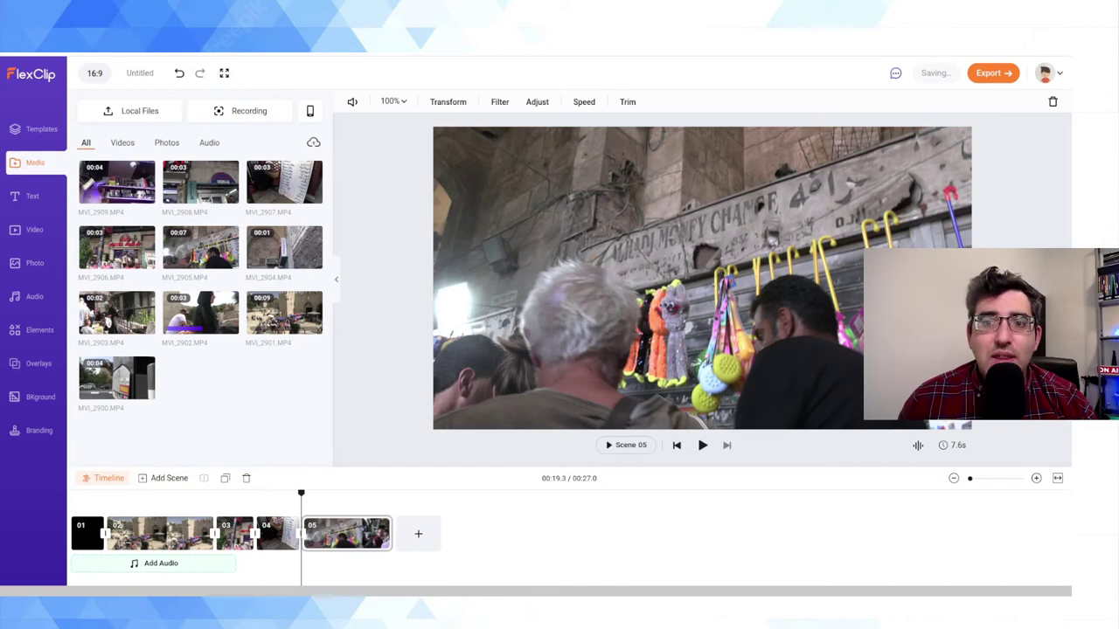
pyautogui.click(209, 143)
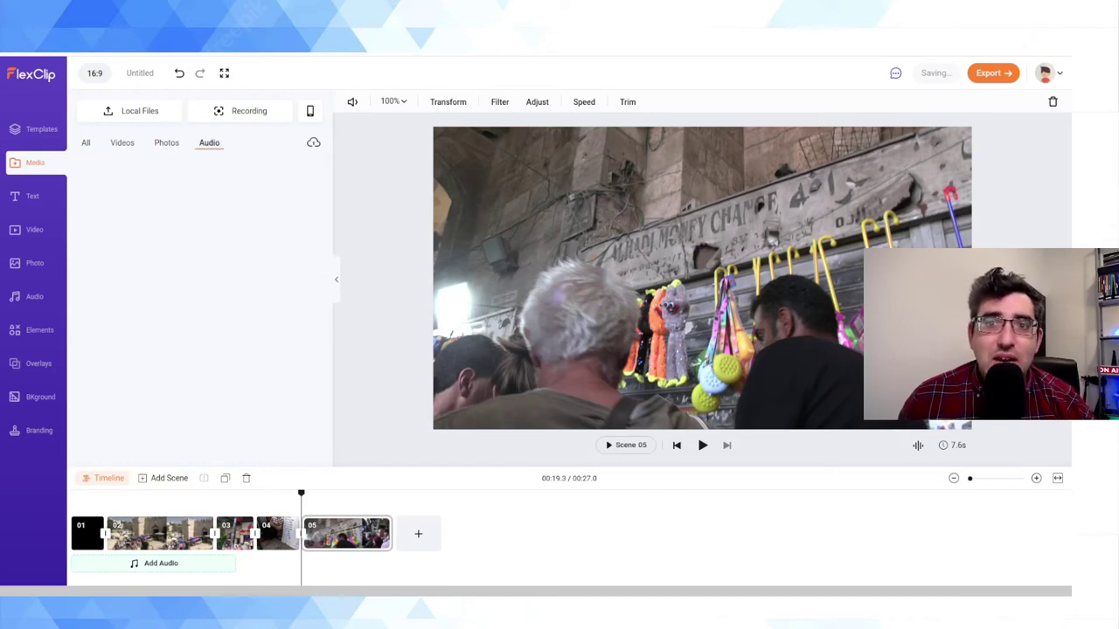
pyautogui.click(85, 143)
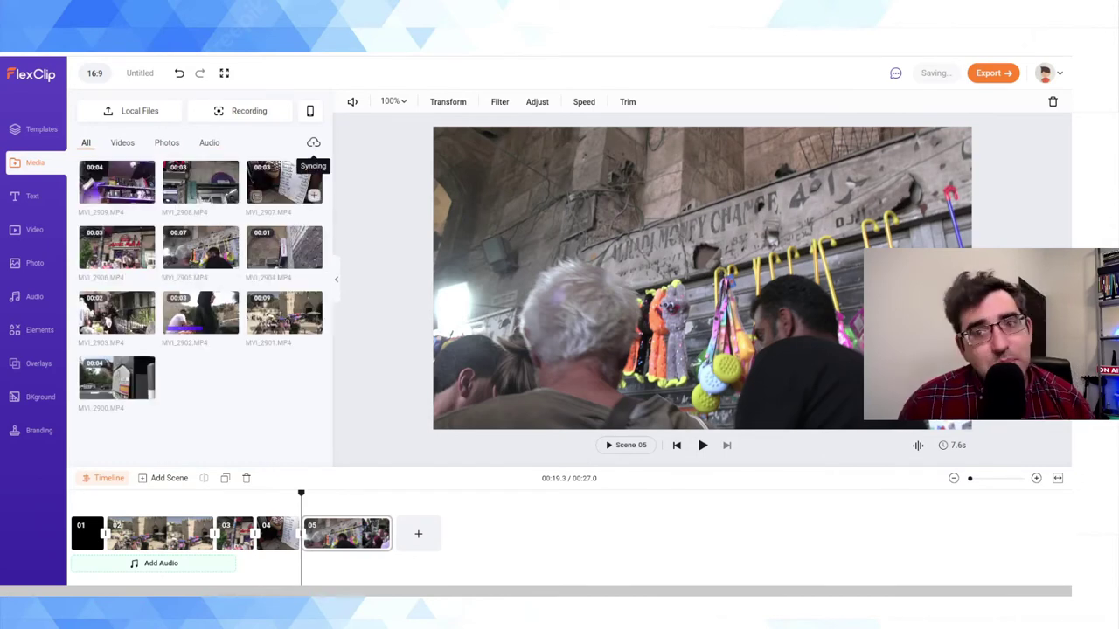
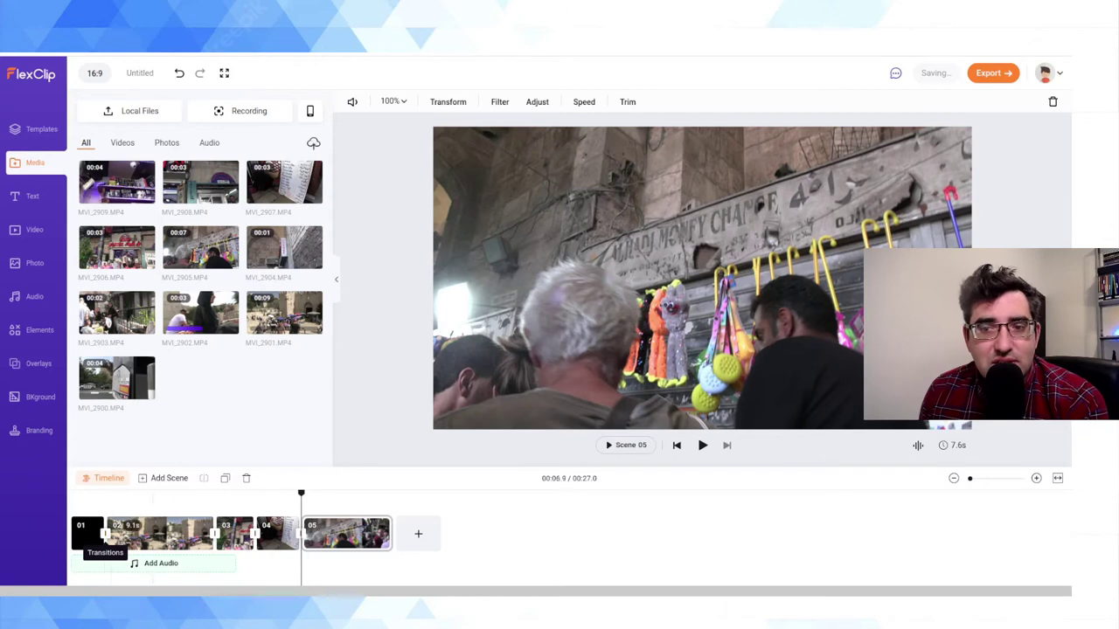
# Add a Fade transition between scenes 01 and 02 and play it back
pyautogui.click(105, 535)
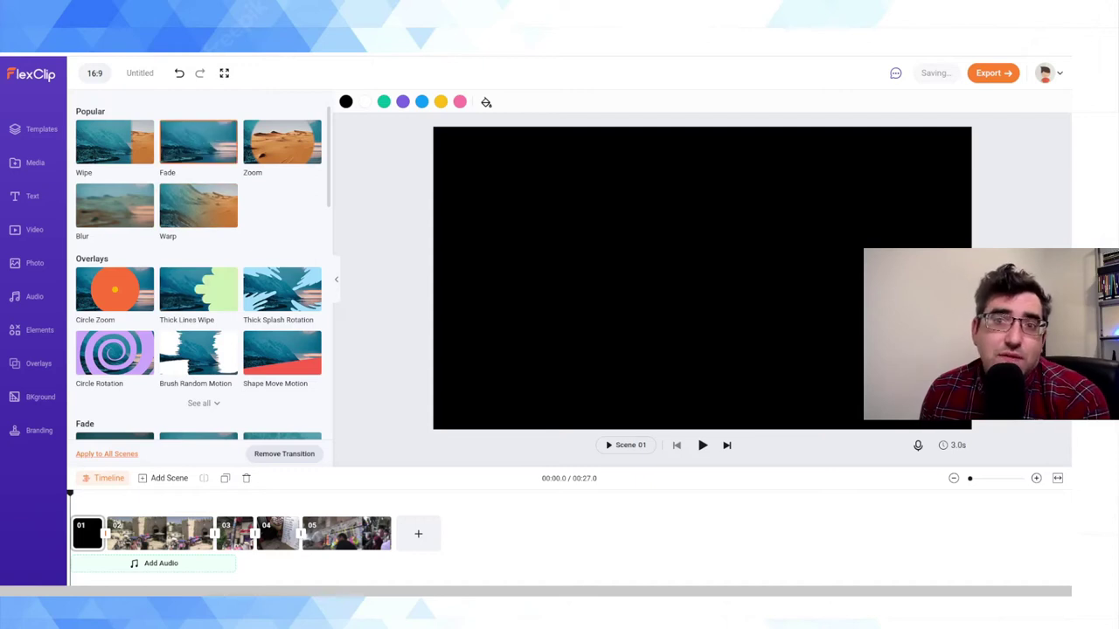
pyautogui.click(197, 142)
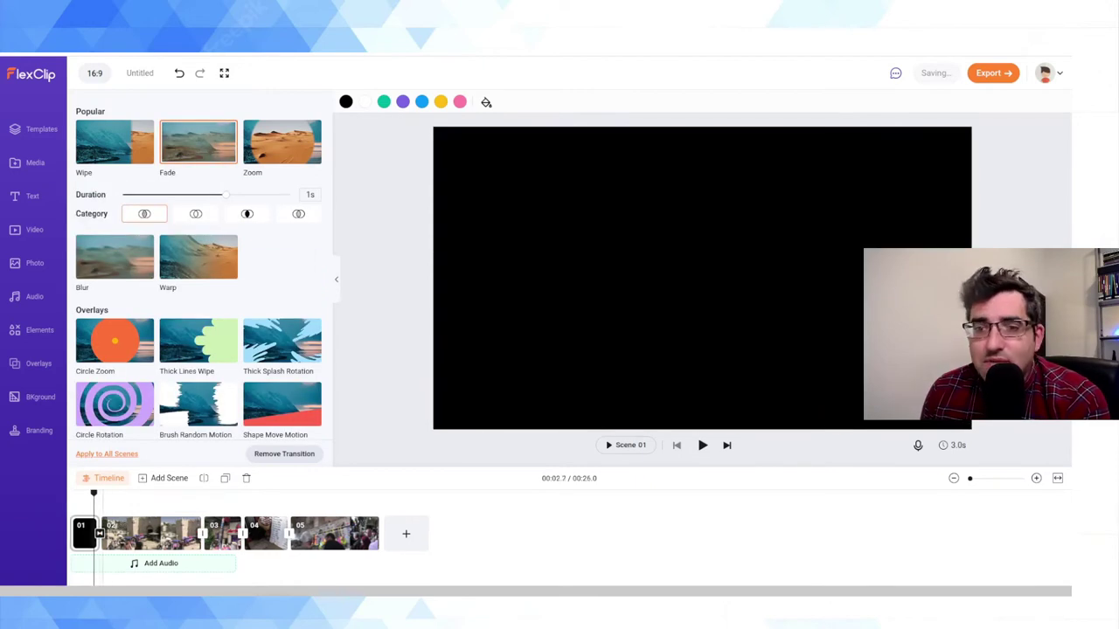
pyautogui.press('space')
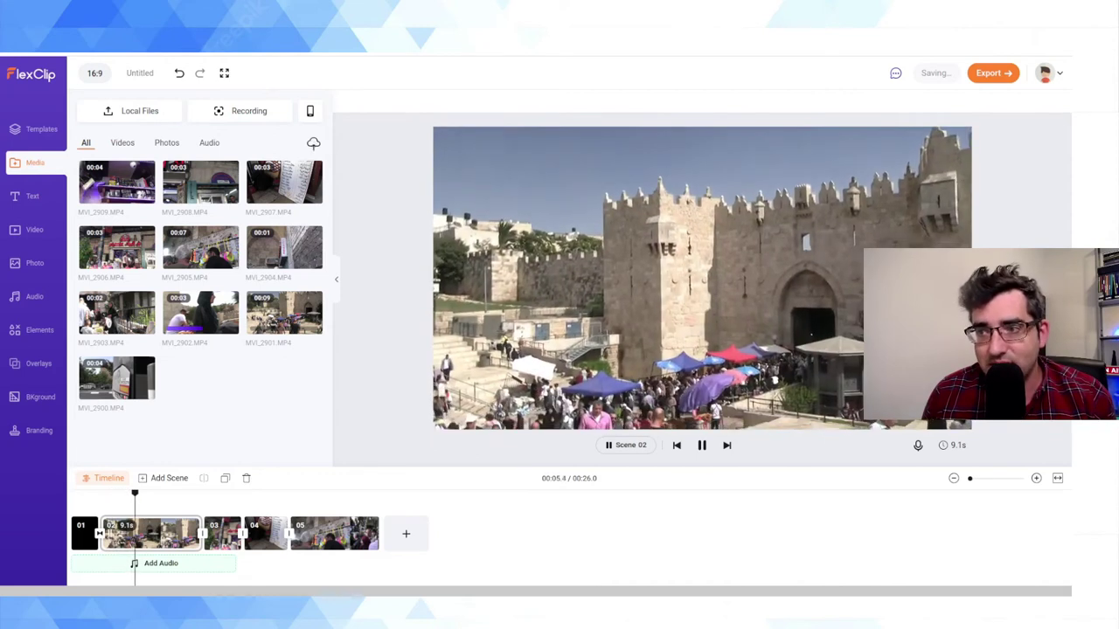
pyautogui.press('space')
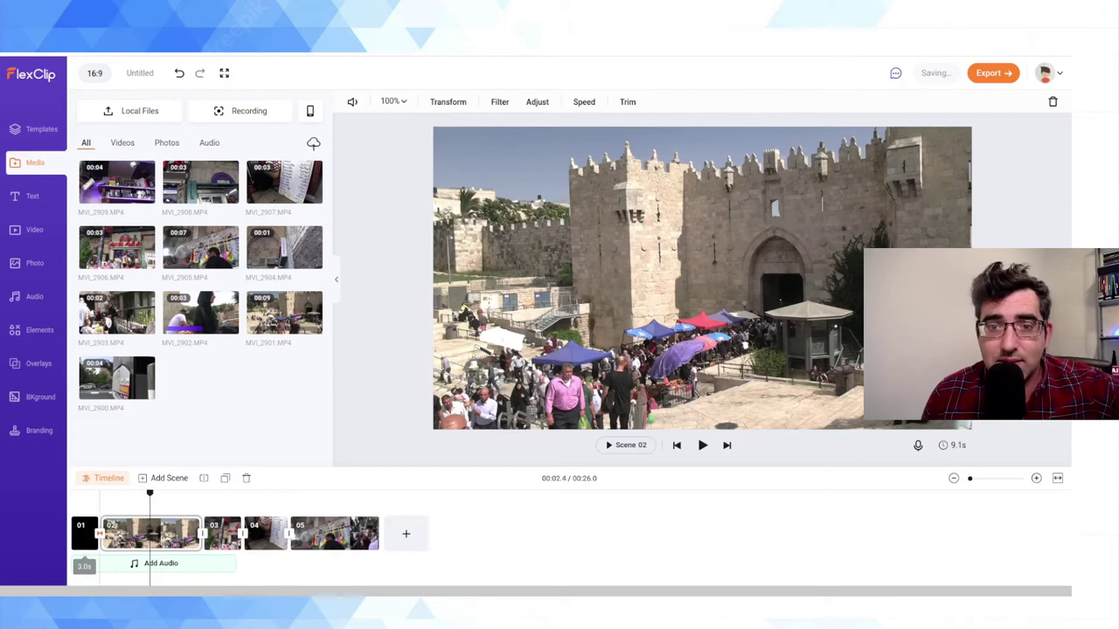
# Trim the start of scene 02 to shorten it to about 4.9 s, and play the timeline from the beginning
pyautogui.click(103, 534)
pyautogui.moveTo(105, 534); pyautogui.dragTo(172, 525)
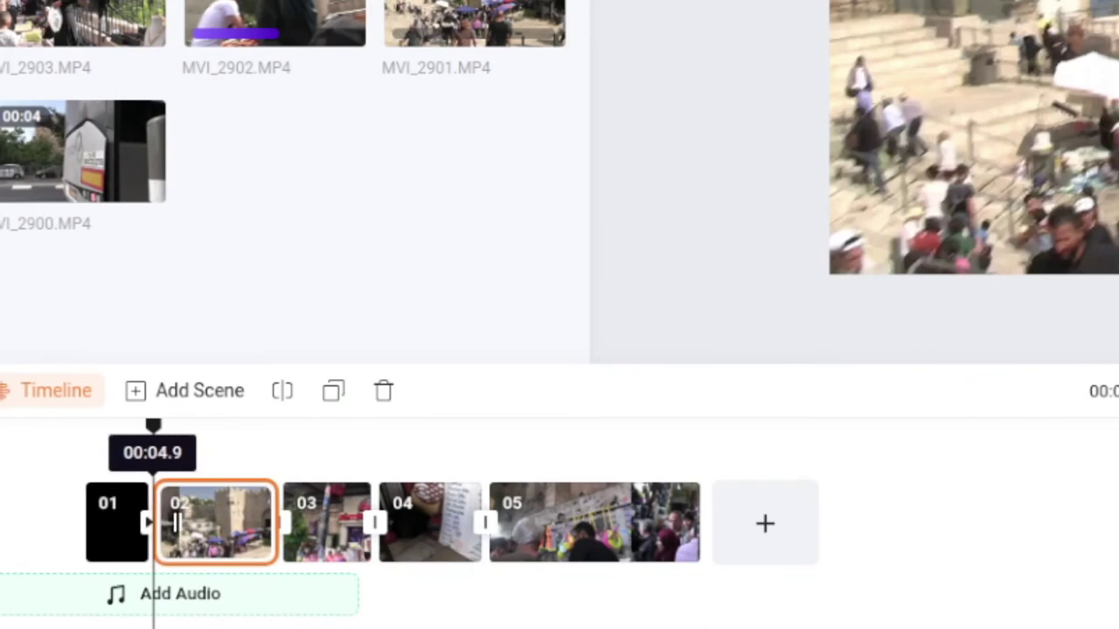
pyautogui.click(208, 525)
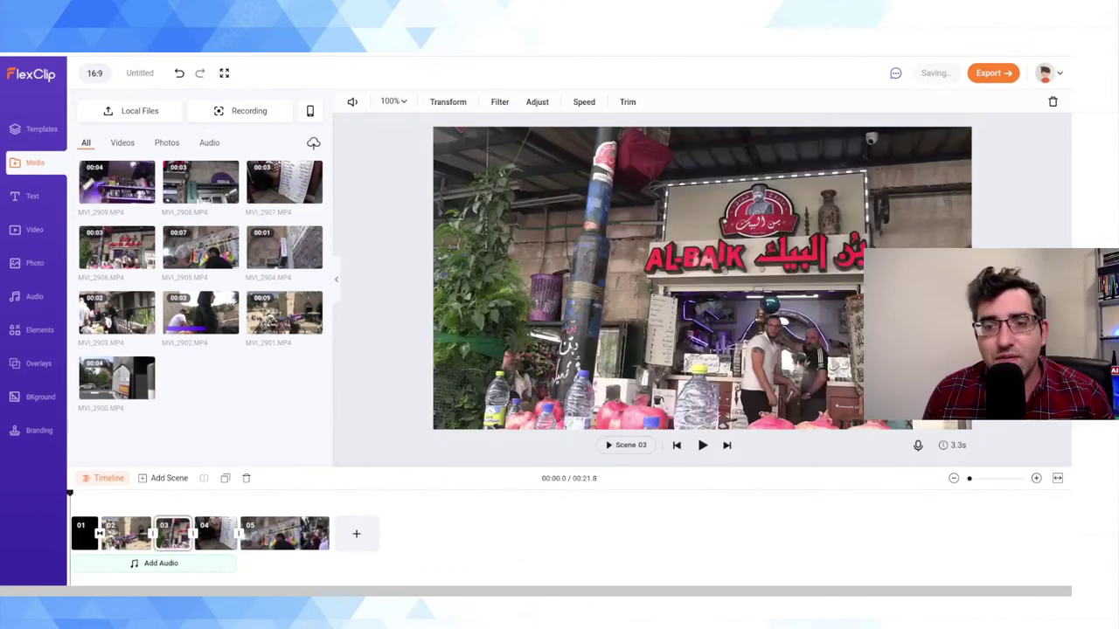
pyautogui.press('space')
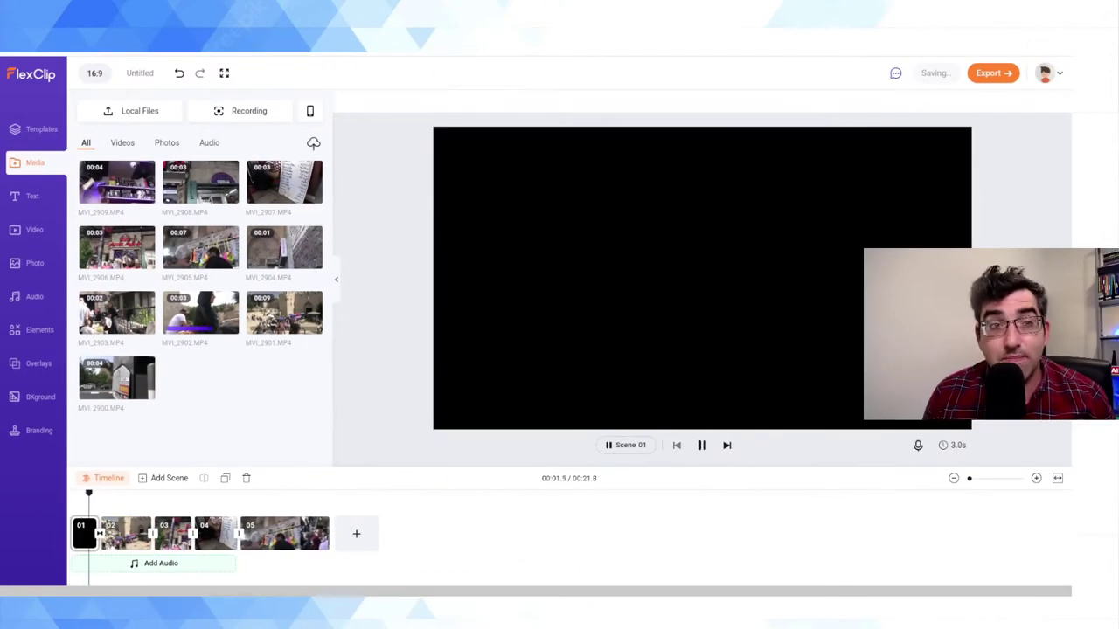
# Shorten scene 01 to 1.7 s on the timeline and play back the result
pyautogui.press('space')
pyautogui.moveTo(90, 533); pyautogui.dragTo(76, 533)
pyautogui.press('space')
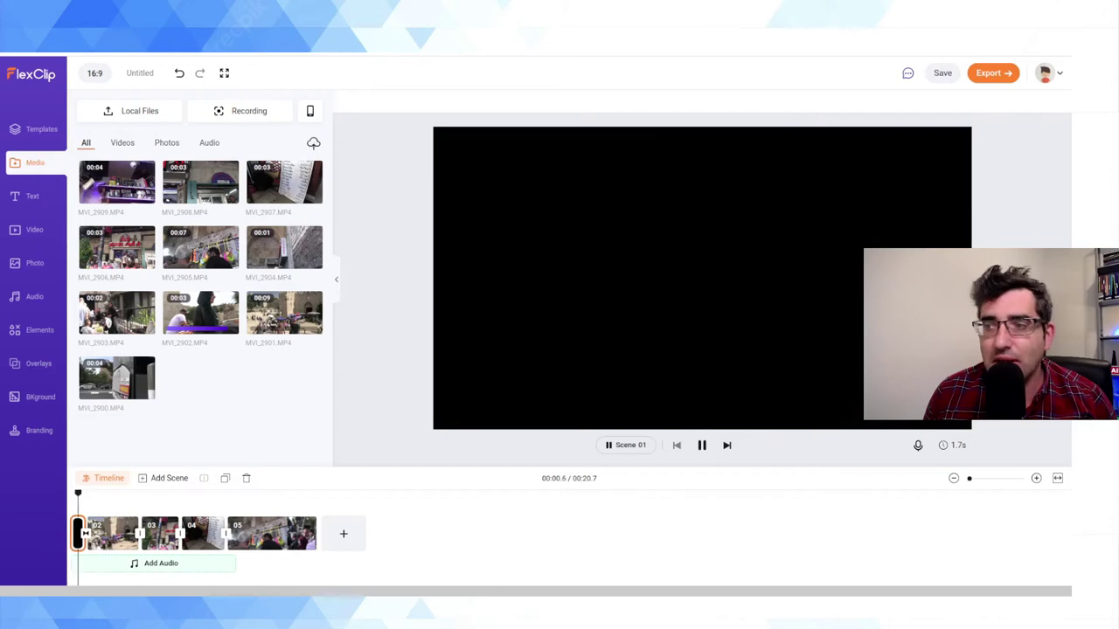
pyautogui.press('space')
# Shorten the duration of the Fade transition between scenes 01 and 02, and play the timeline
pyautogui.click(83, 533)
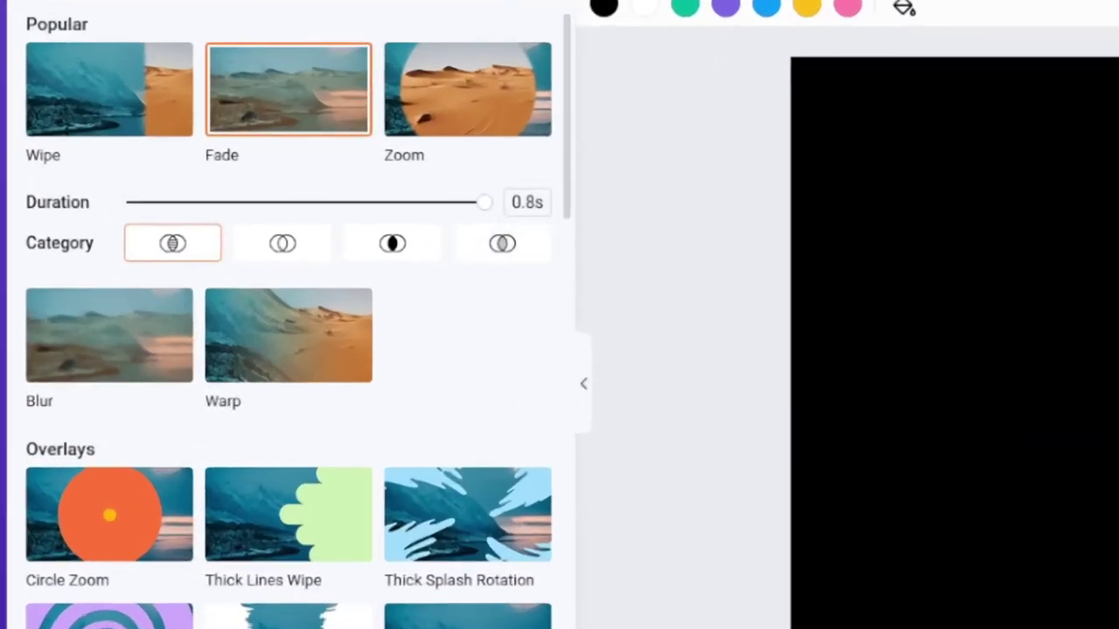
pyautogui.moveTo(484, 202); pyautogui.dragTo(245, 202)
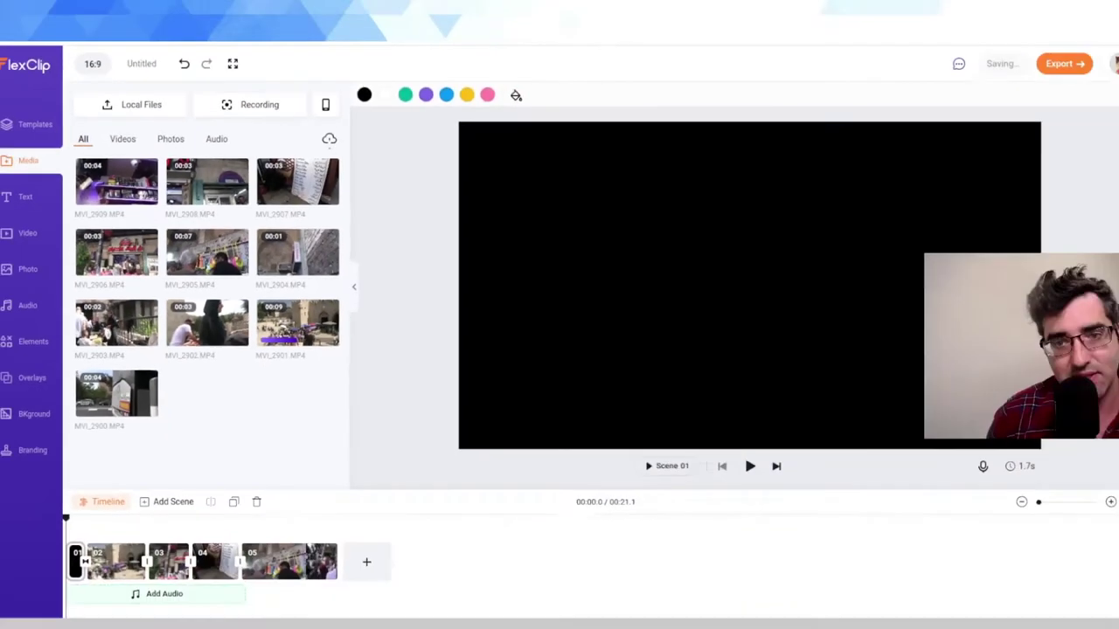
pyautogui.press('space')
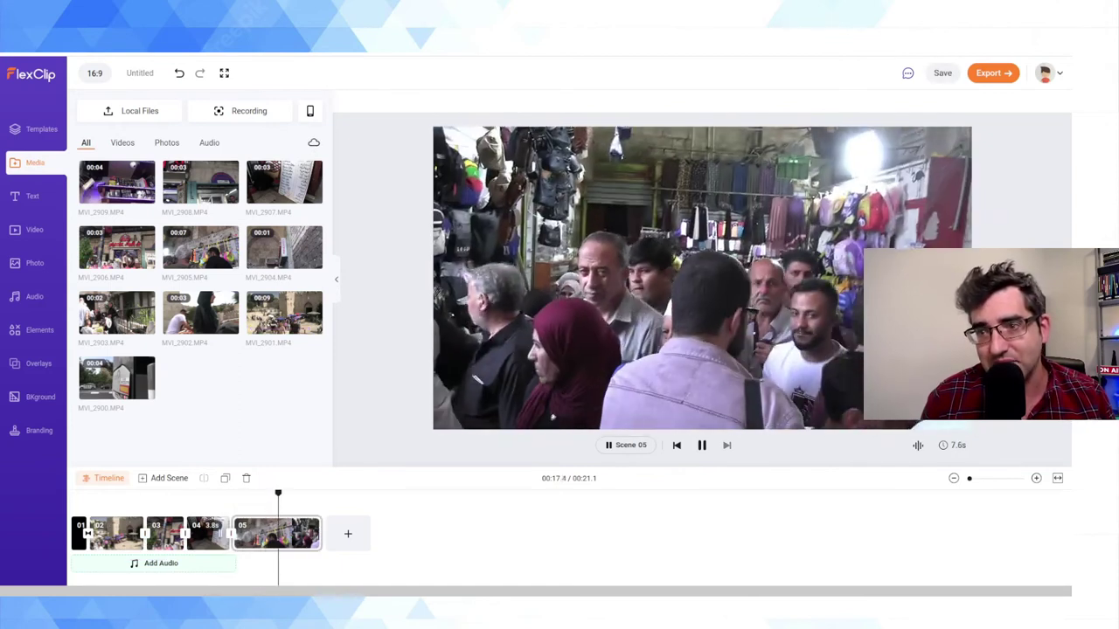
# Trim the start of scene 05 to shorten it to about 3.2 s
pyautogui.click(245, 533)
pyautogui.moveTo(238, 534); pyautogui.dragTo(285, 534)
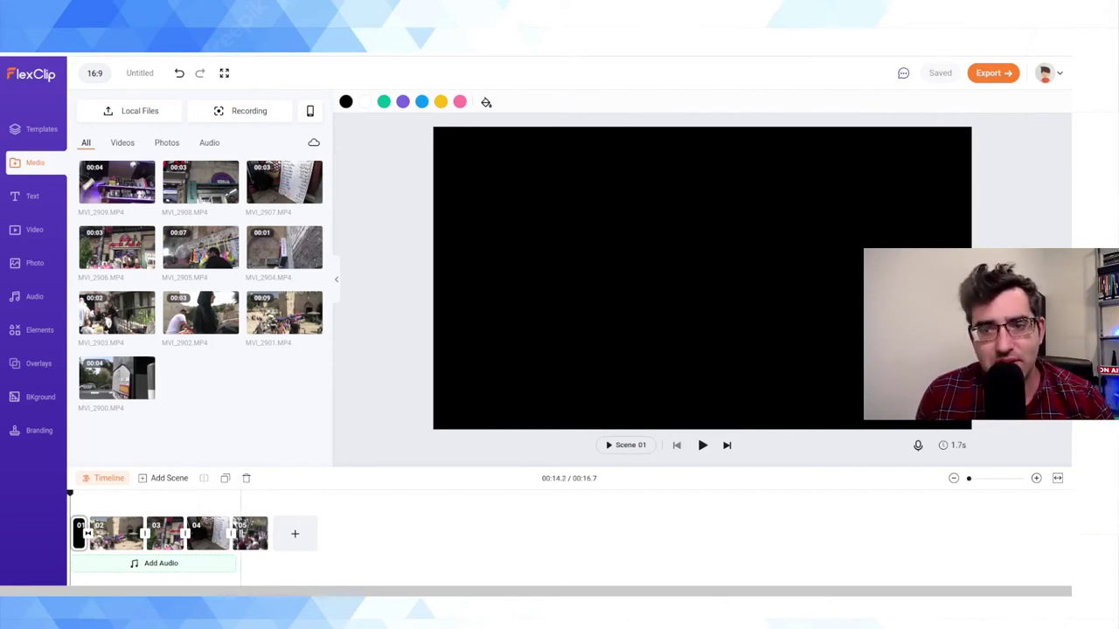
pyautogui.moveTo(249, 533)
pyautogui.mouseDown()
pyautogui.moveTo(197, 530)
pyautogui.moveTo(265, 533)
pyautogui.moveTo(253, 534)
pyautogui.mouseUp()
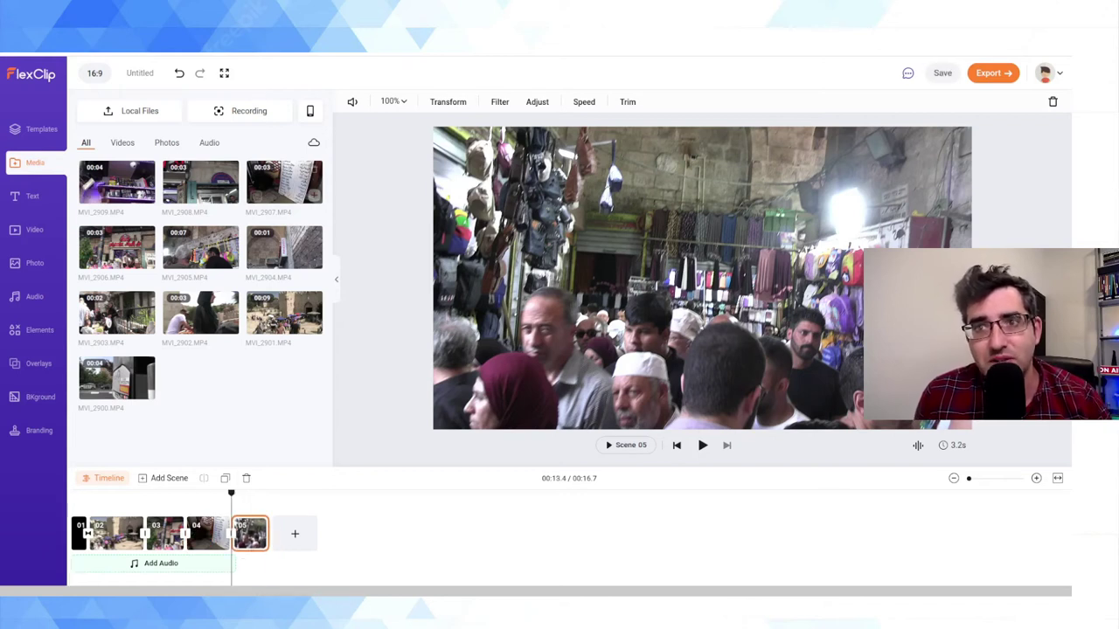
# Check the audio files in the project media, show all media again, and play scene 05
pyautogui.click(209, 143)
pyautogui.click(86, 142)
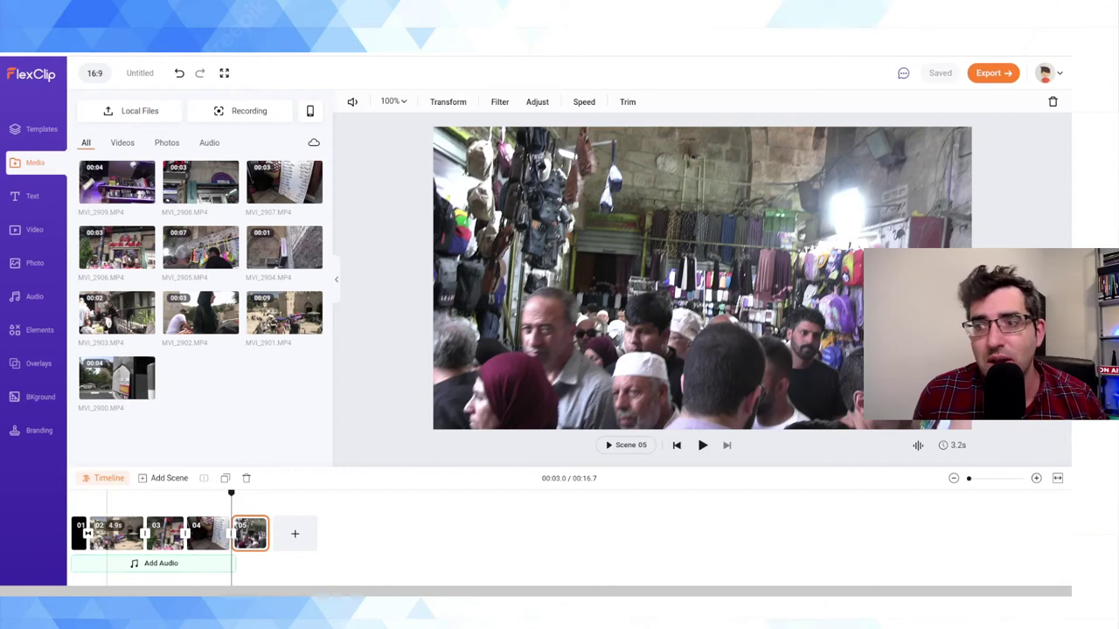
pyautogui.press('space')
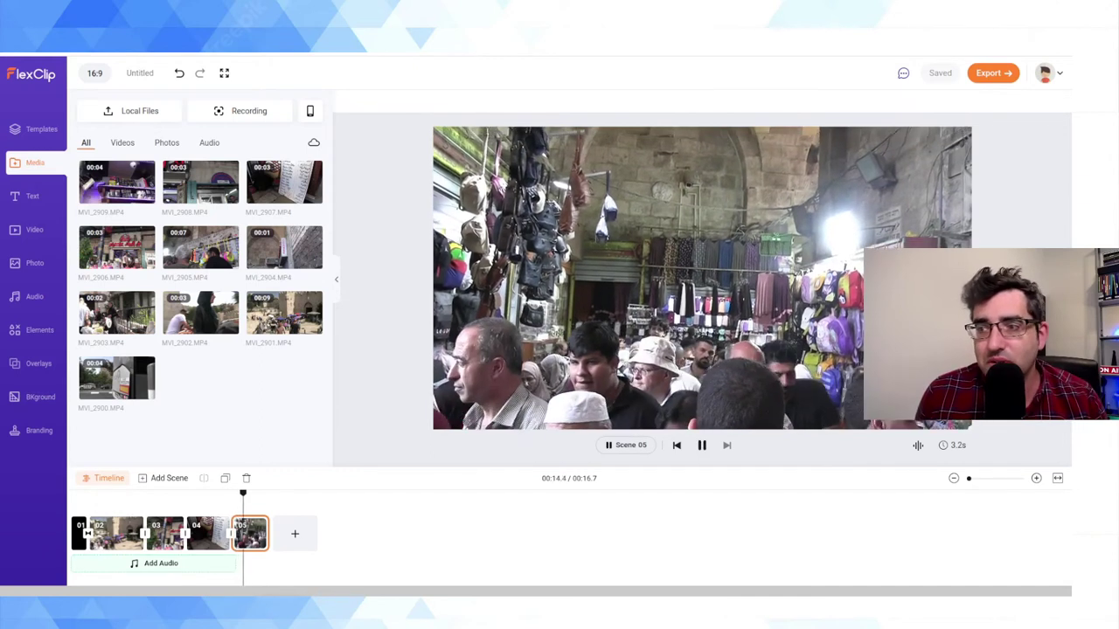
pyautogui.press('space')
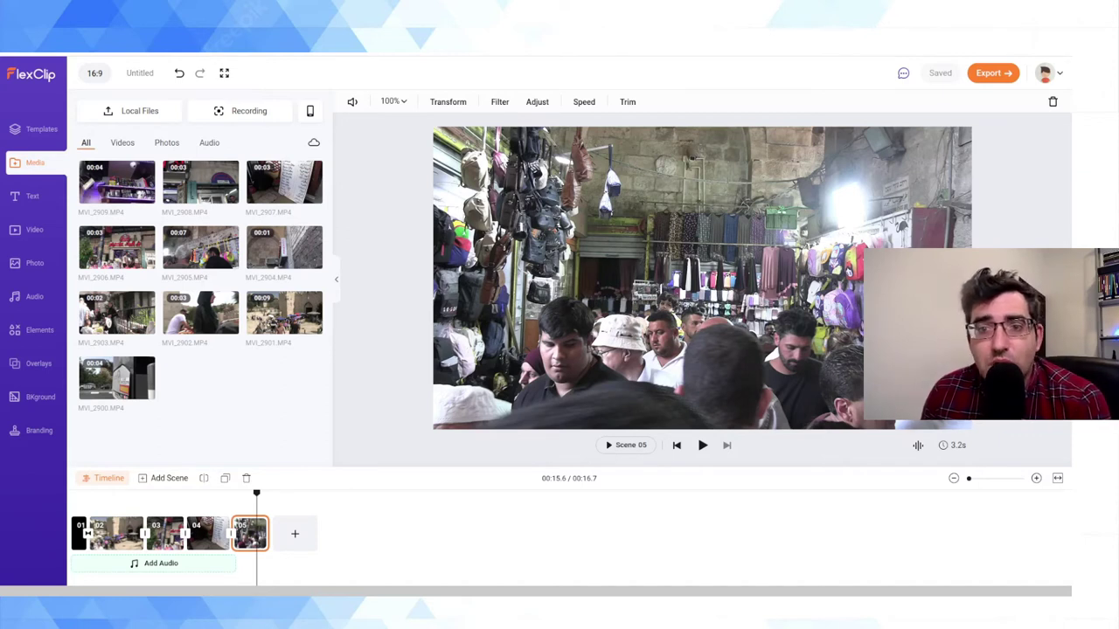
# Scale the scene 02 clip down to 47%, enlarge it back to 99%, and apply that size
pyautogui.click(116, 506)
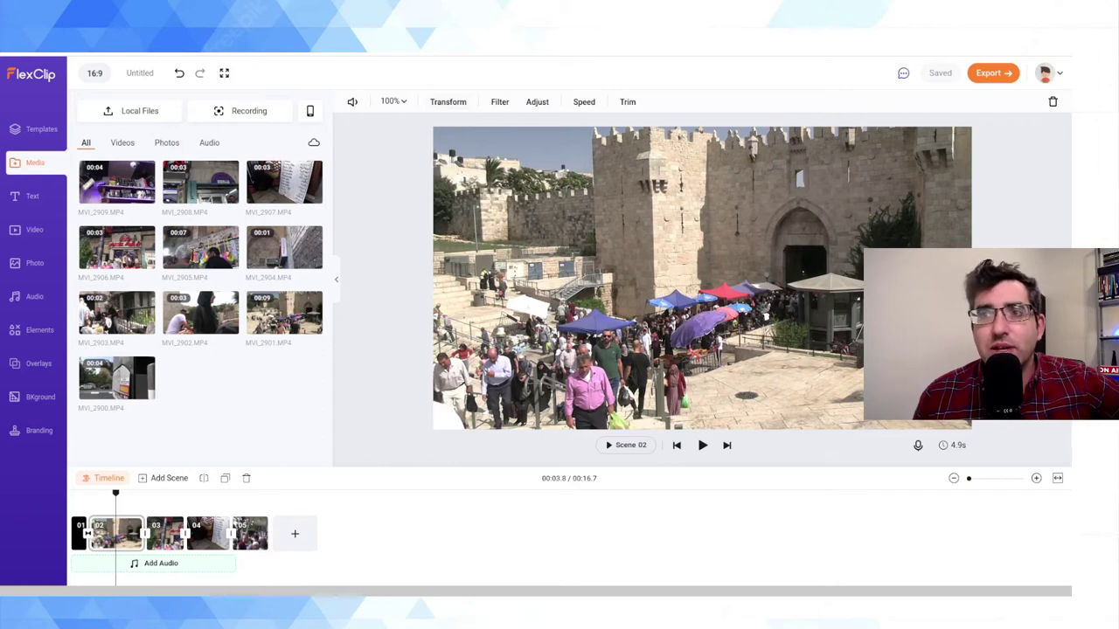
pyautogui.click(394, 102)
pyautogui.moveTo(392, 101); pyautogui.dragTo(363, 101)
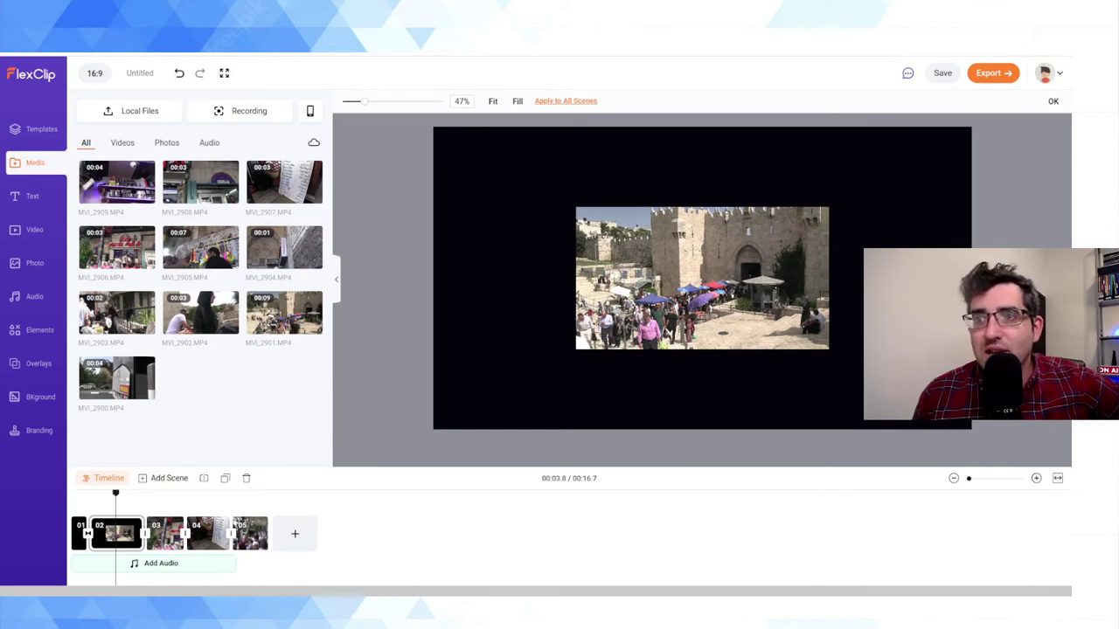
pyautogui.moveTo(364, 101); pyautogui.dragTo(392, 101)
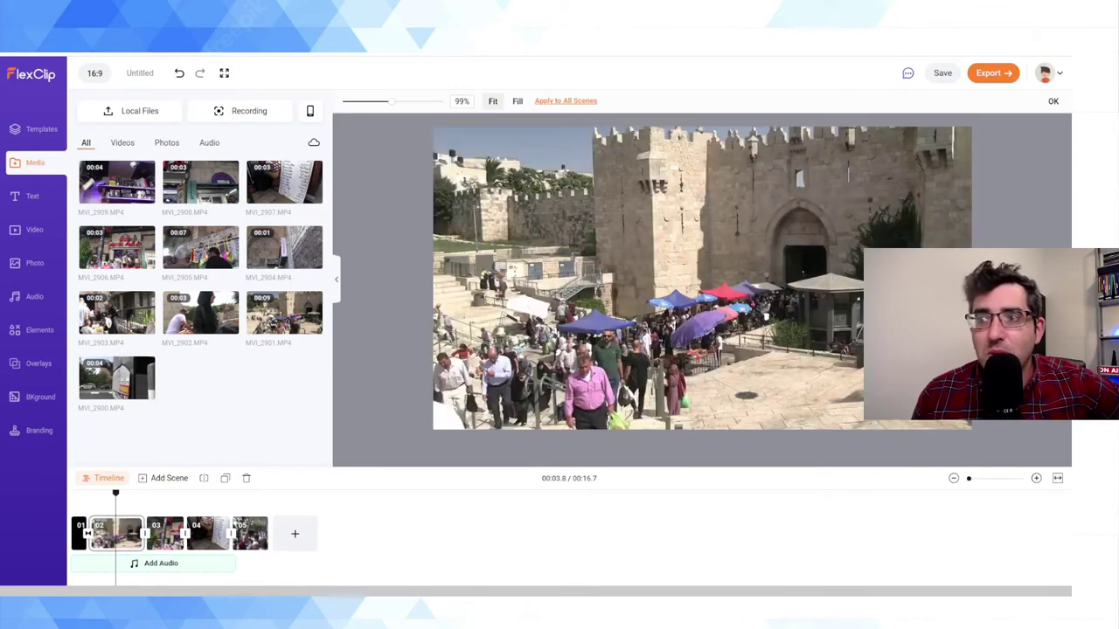
pyautogui.press('Return')
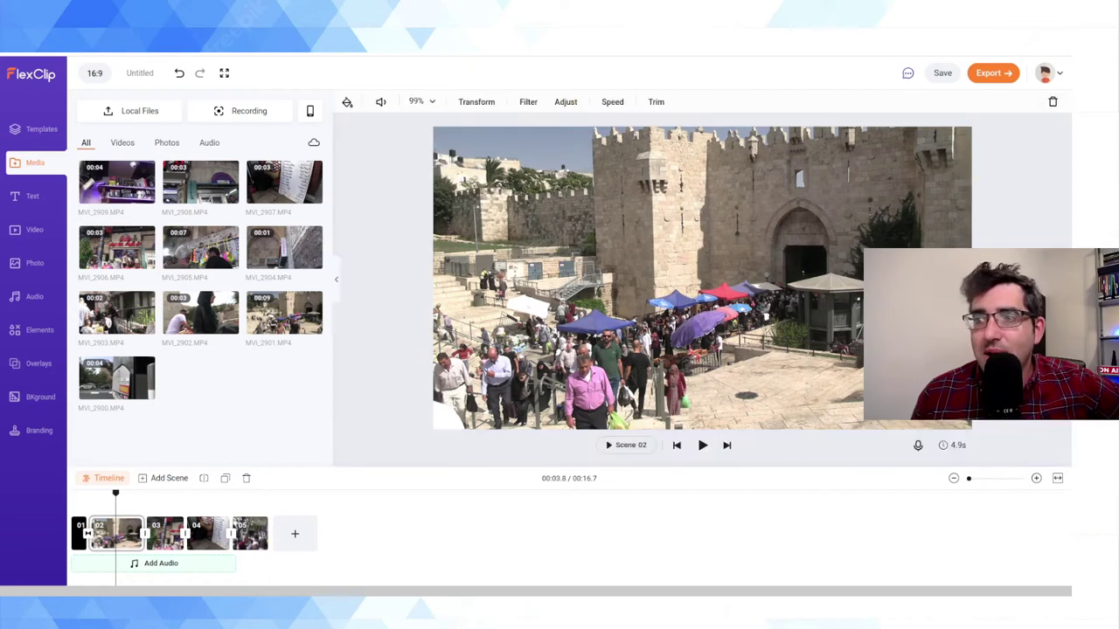
# Flip the scene 02 clip horizontally and flip it back
pyautogui.click(477, 101)
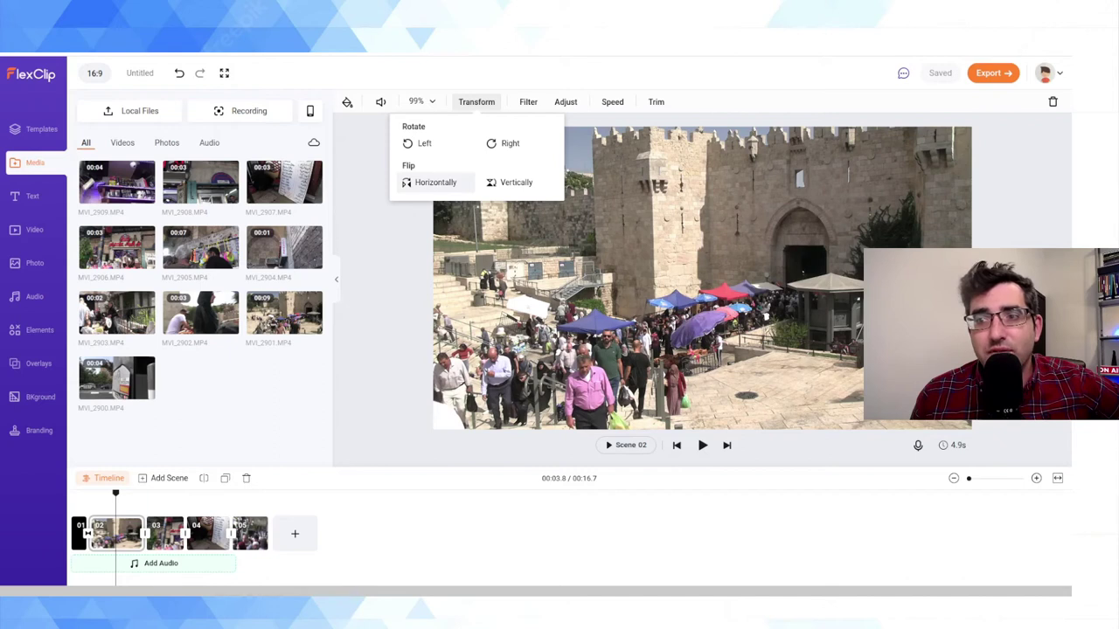
pyautogui.click(435, 182)
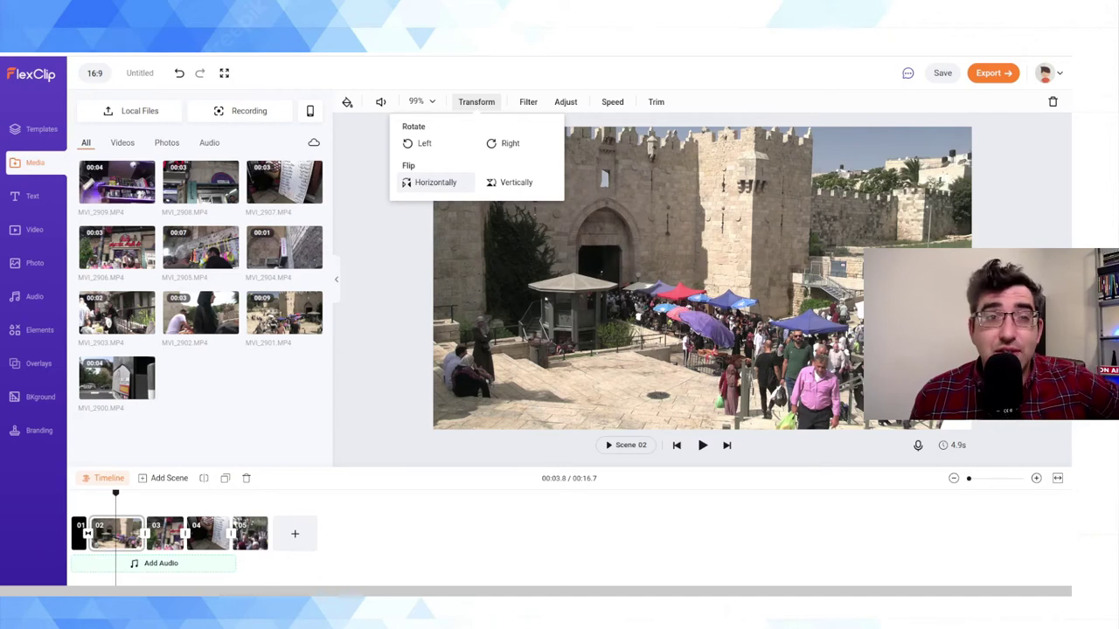
pyautogui.click(436, 182)
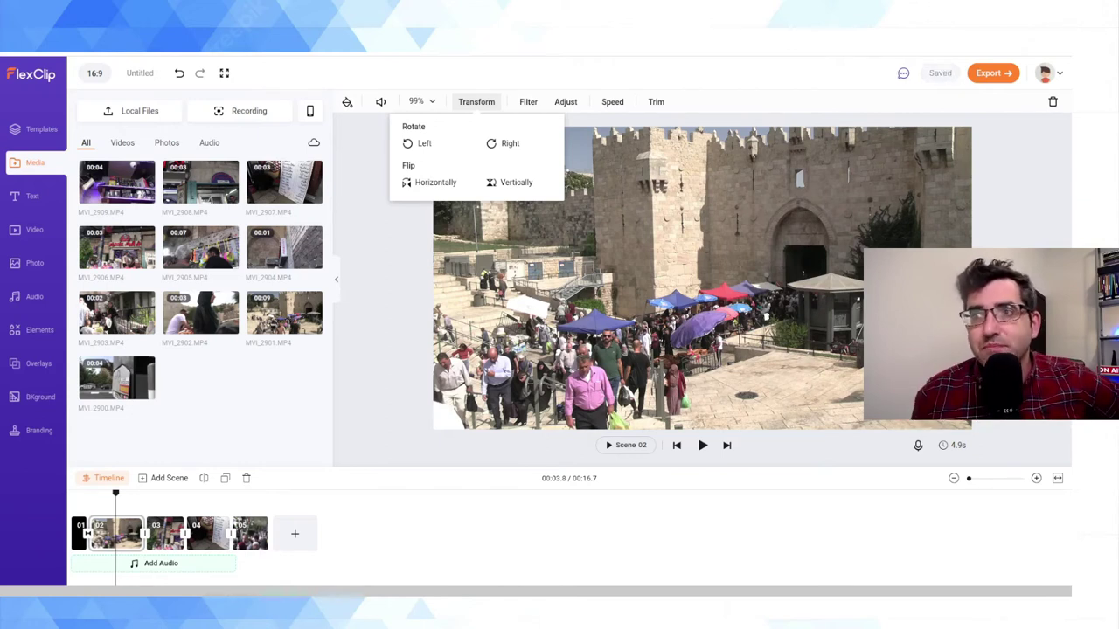
# Try the Chromatic, Nashville and Scenery filters on scene 02, and apply the Epic filter
pyautogui.click(528, 101)
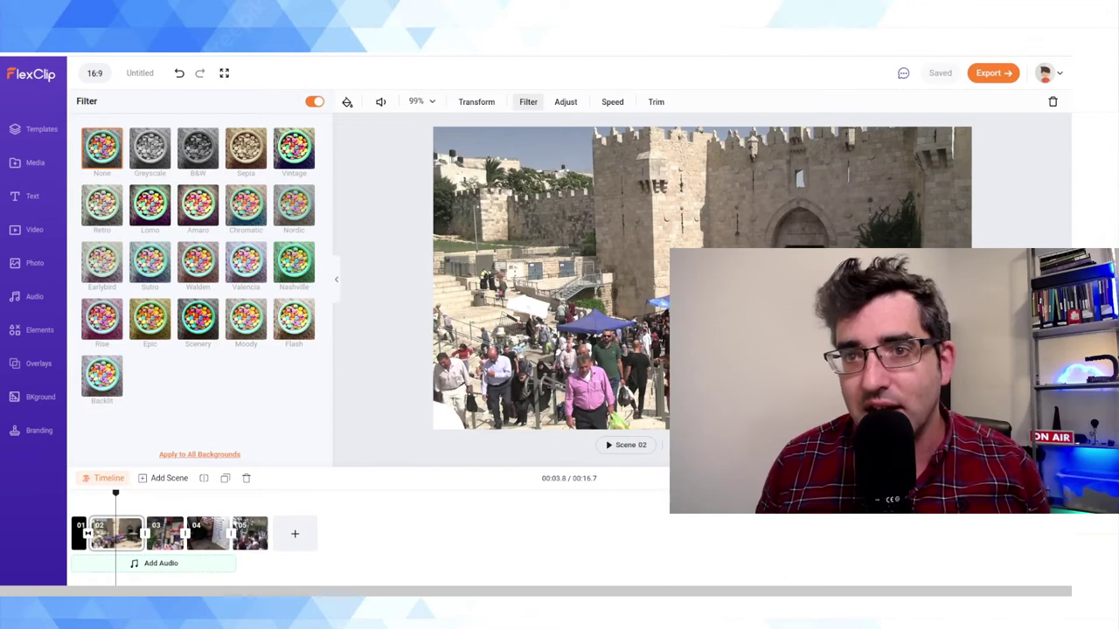
pyautogui.click(245, 204)
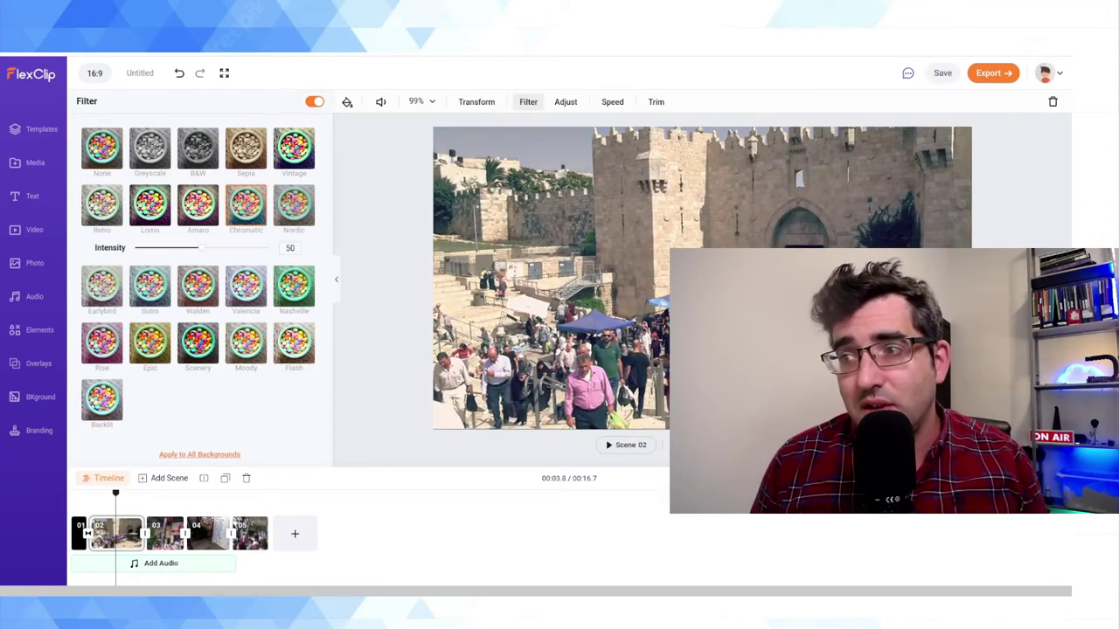
pyautogui.click(294, 286)
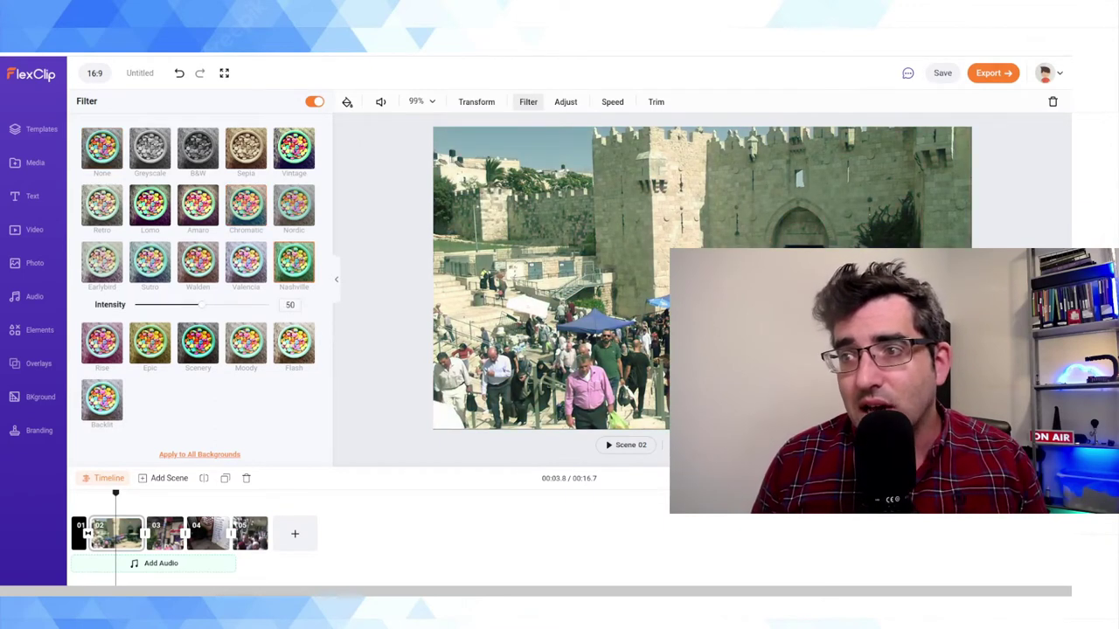
pyautogui.click(198, 343)
pyautogui.click(150, 320)
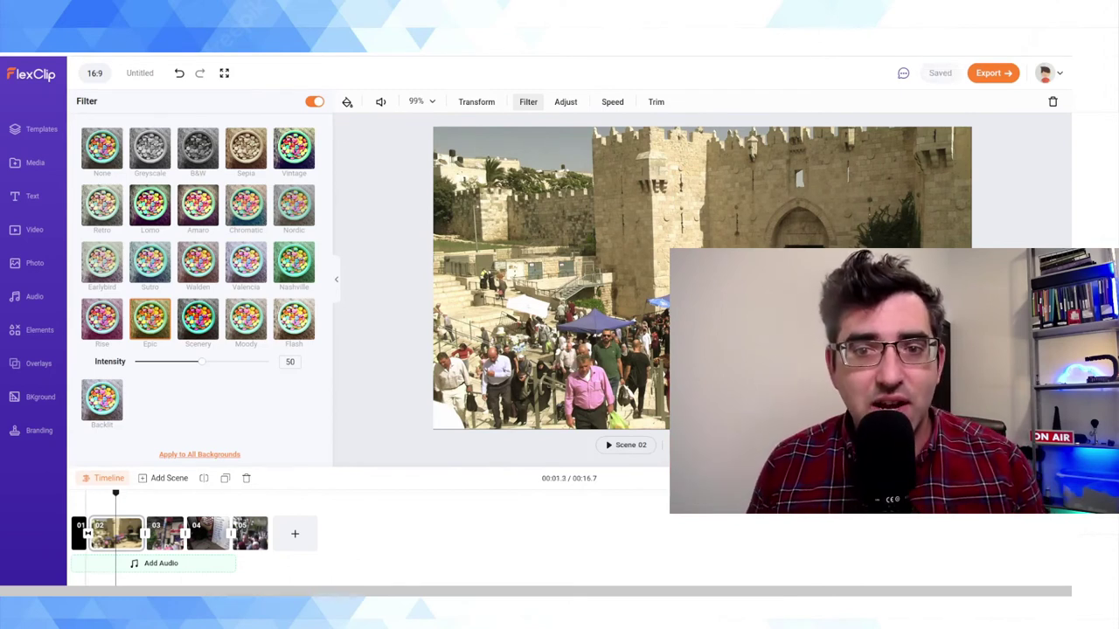
# Play the timeline from scene 01 to preview the filtered scene 02, and reset its filter to None
pyautogui.click(80, 533)
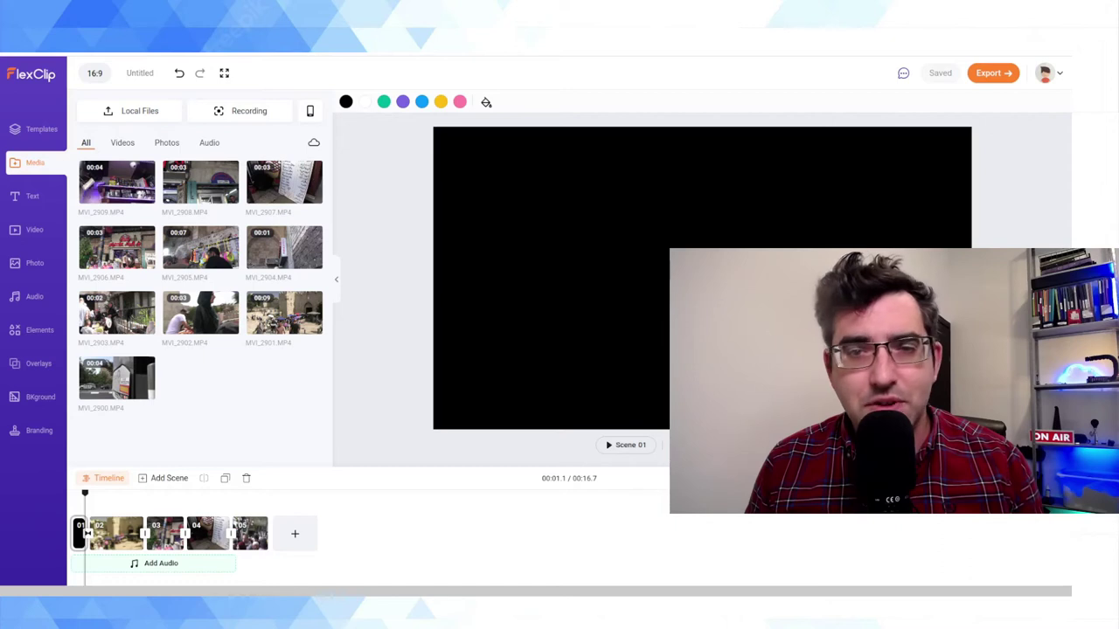
pyautogui.press('space')
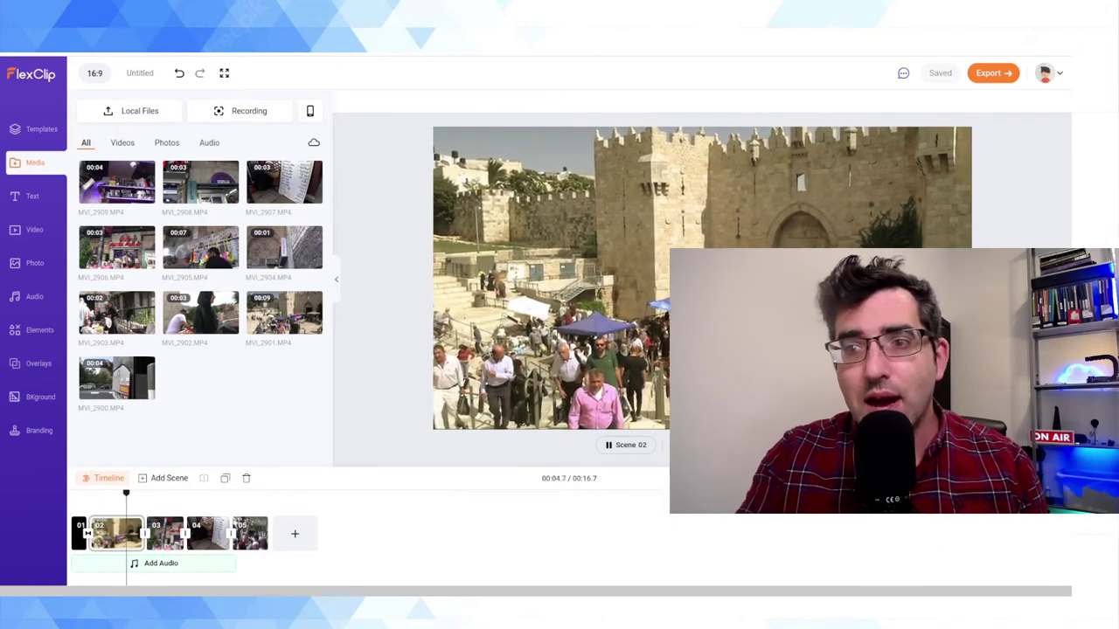
pyautogui.press('space')
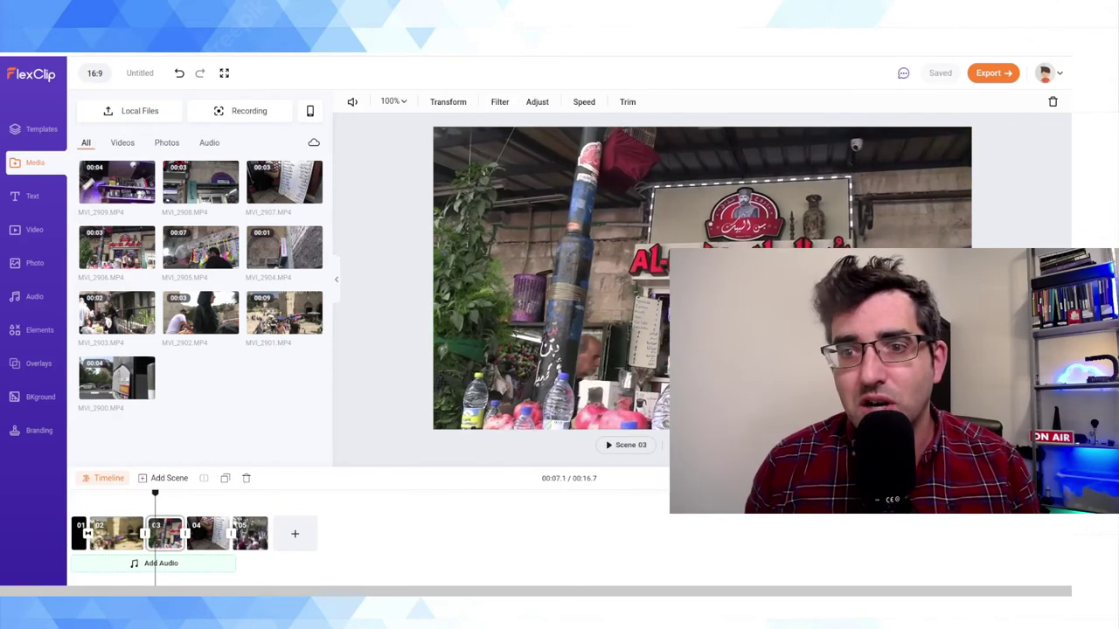
pyautogui.click(100, 533)
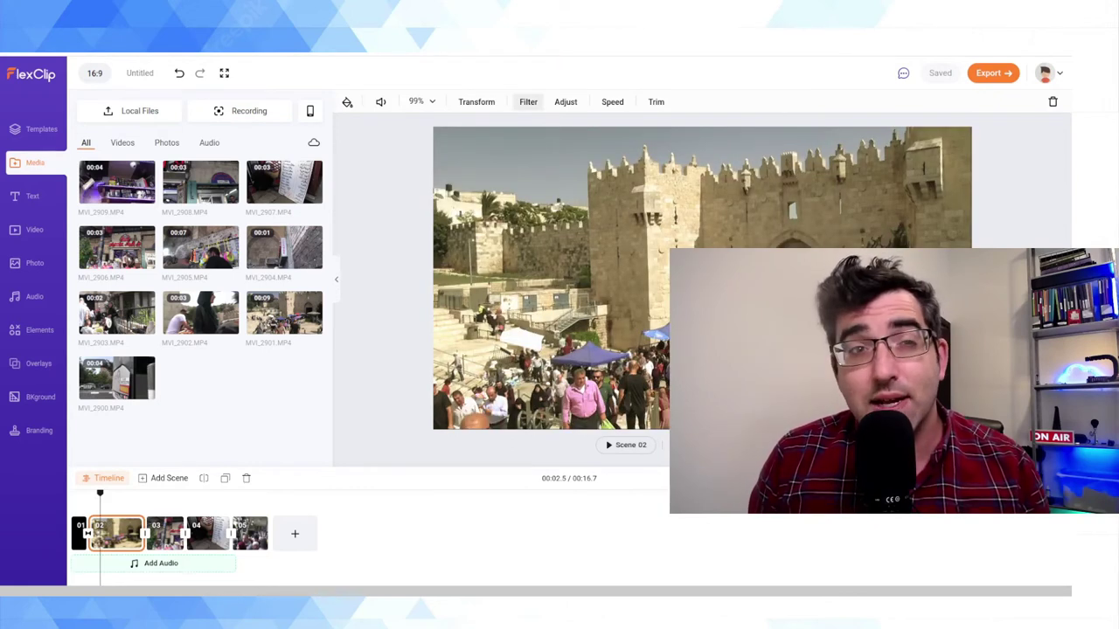
pyautogui.click(528, 101)
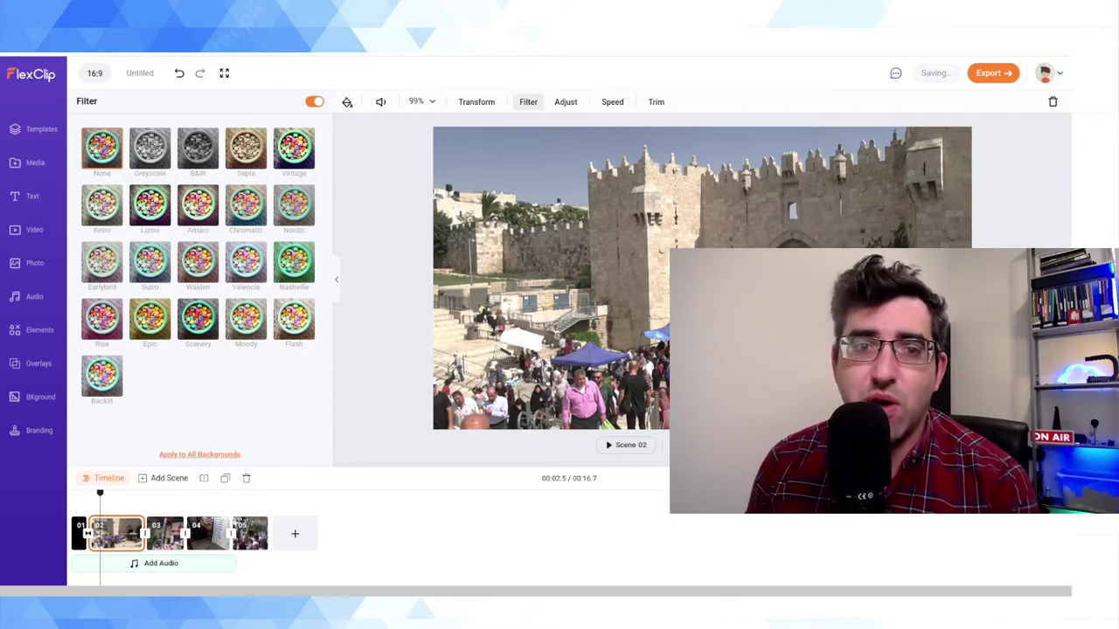
# Set scene 02's temperature to -6 and tint to -42, try saturation at 100, reduce saturation to its minimum, and play the result
pyautogui.click(566, 101)
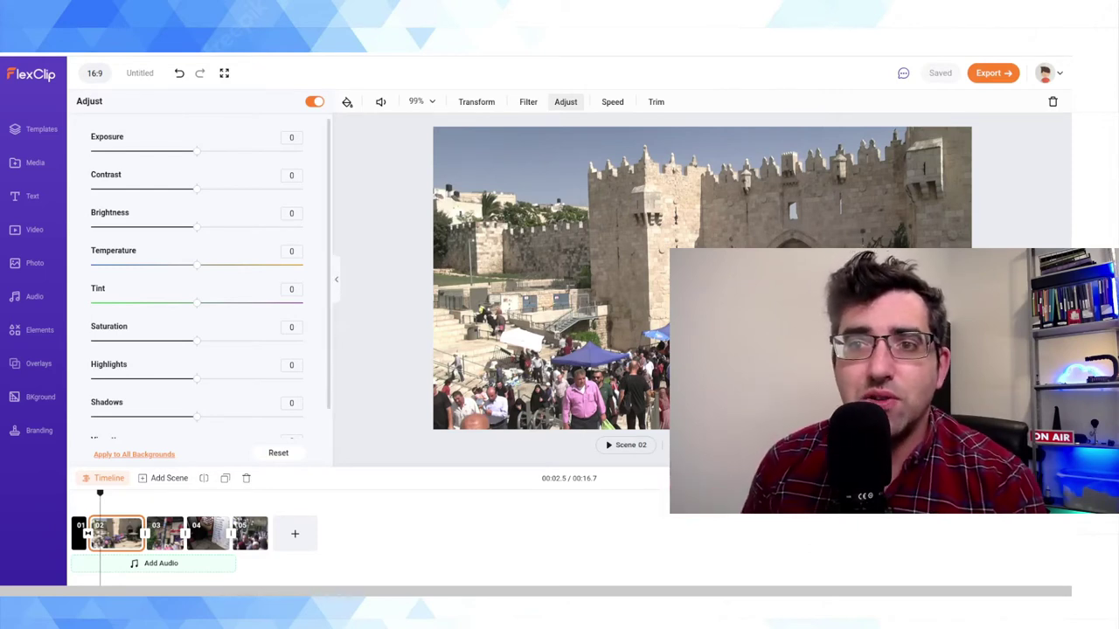
pyautogui.scroll(-1, 196, 280)
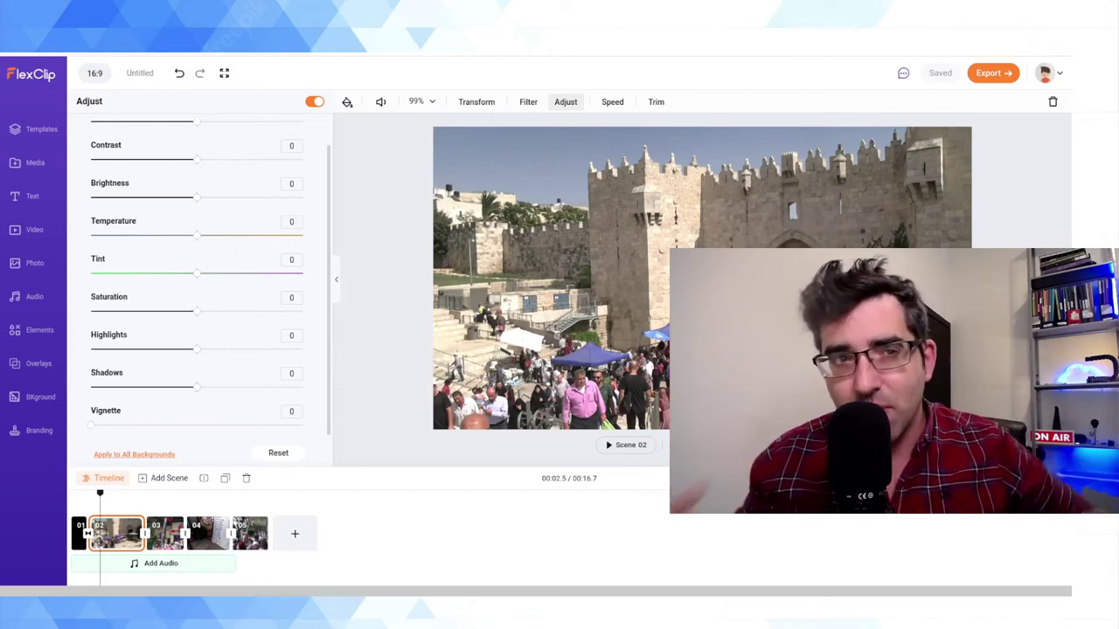
pyautogui.scroll(1, 196, 280)
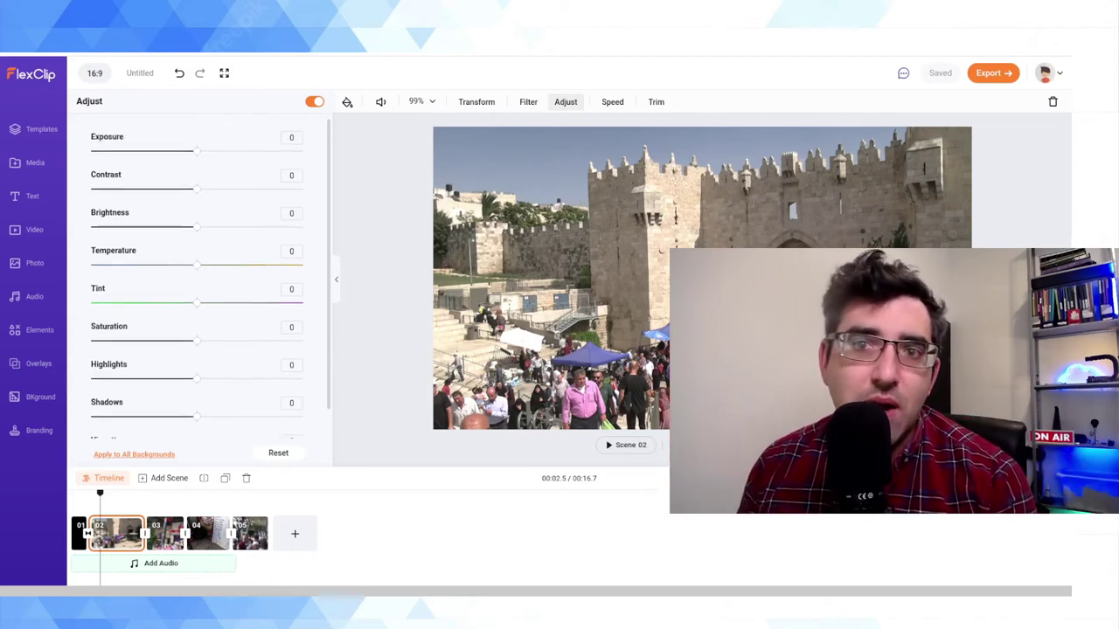
pyautogui.moveTo(197, 265); pyautogui.dragTo(149, 302)
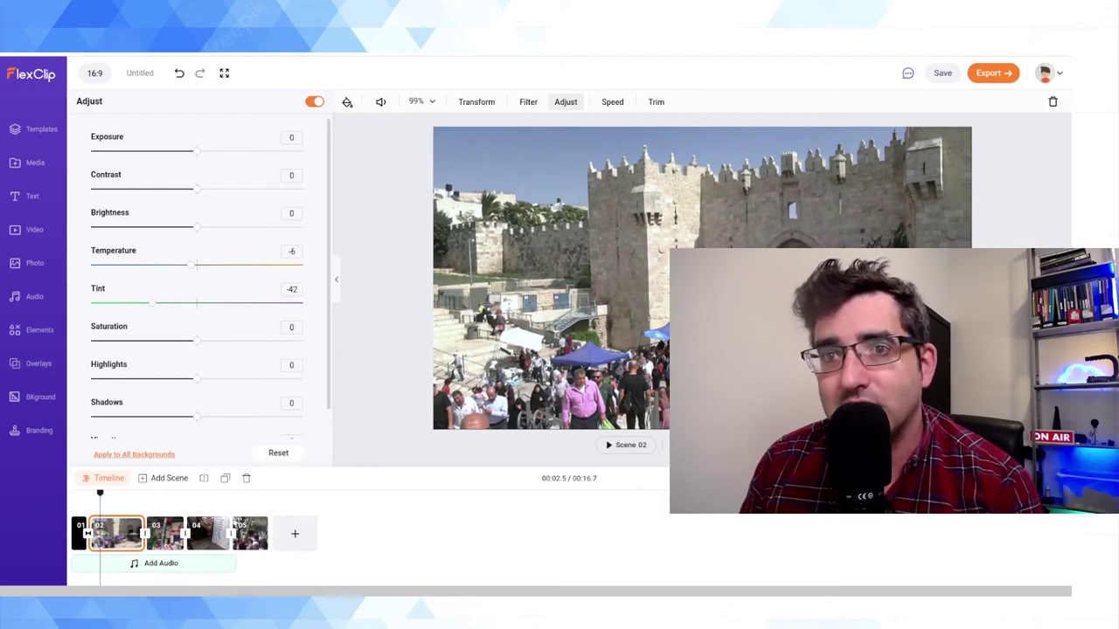
pyautogui.moveTo(196, 341); pyautogui.dragTo(302, 341)
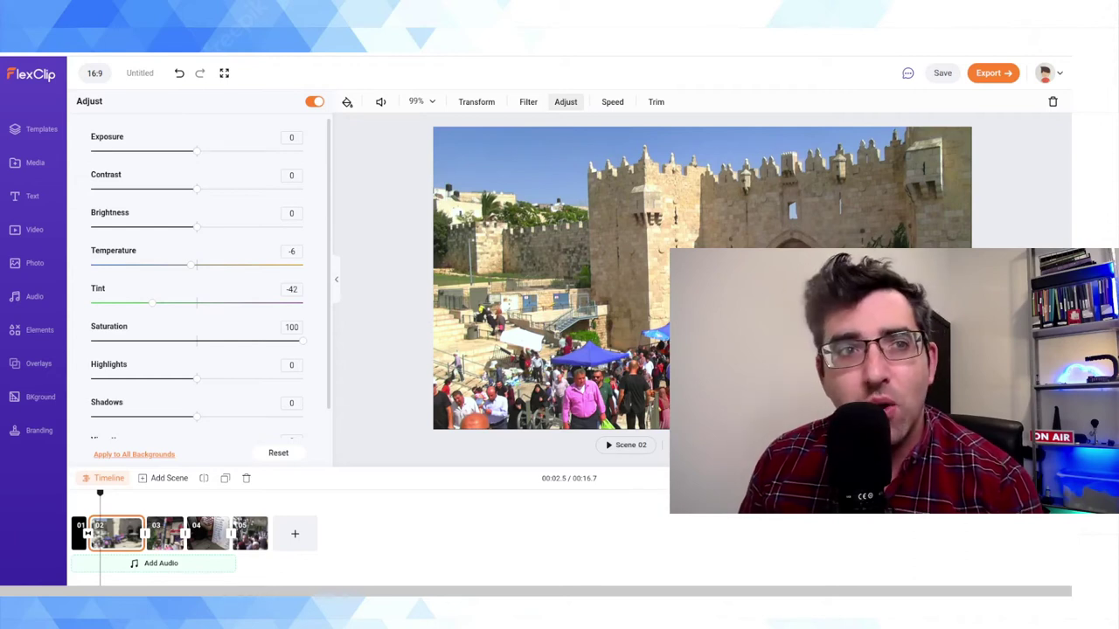
pyautogui.moveTo(303, 341); pyautogui.dragTo(91, 341)
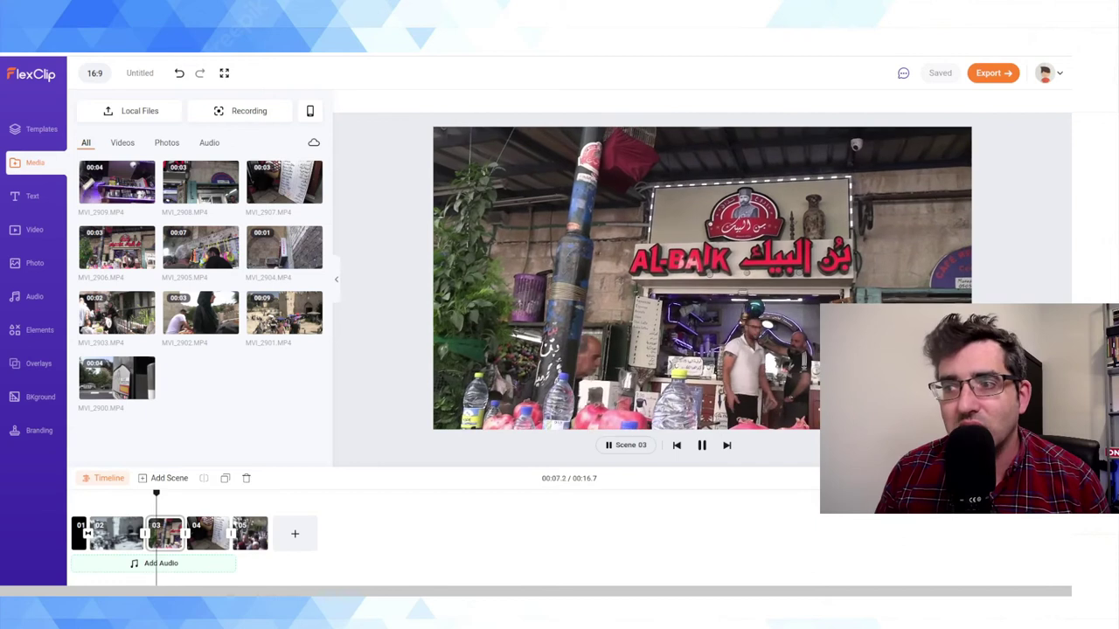
pyautogui.press('space')
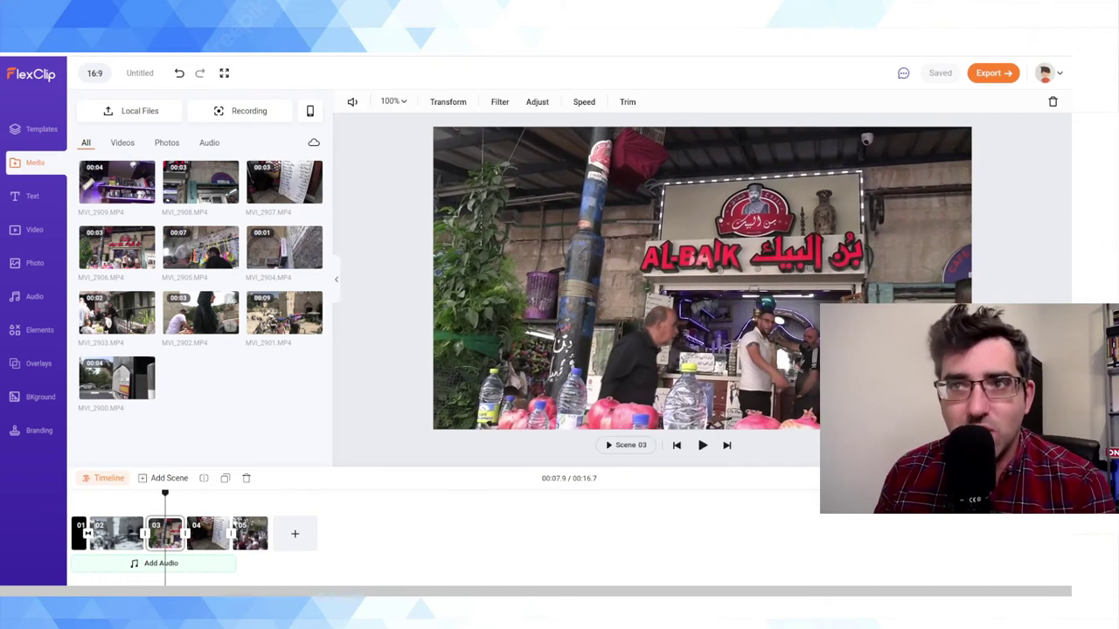
# Try a speed of 0.2x on scene 03, and set its speed to 0.5x
pyautogui.click(536, 101)
pyautogui.click(584, 101)
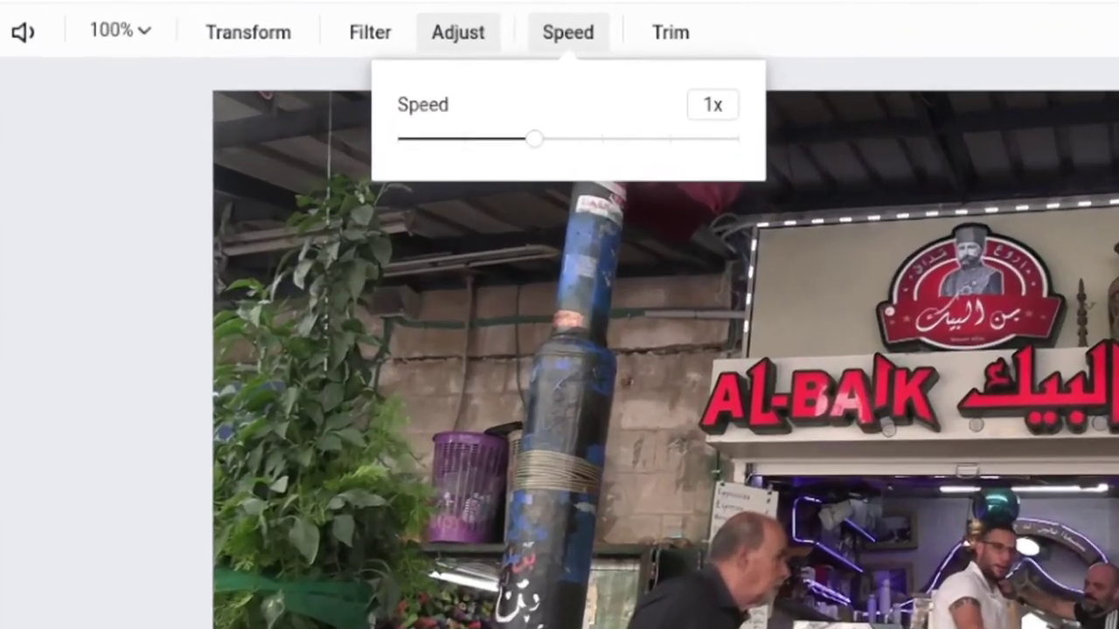
pyautogui.moveTo(569, 146); pyautogui.dragTo(511, 147)
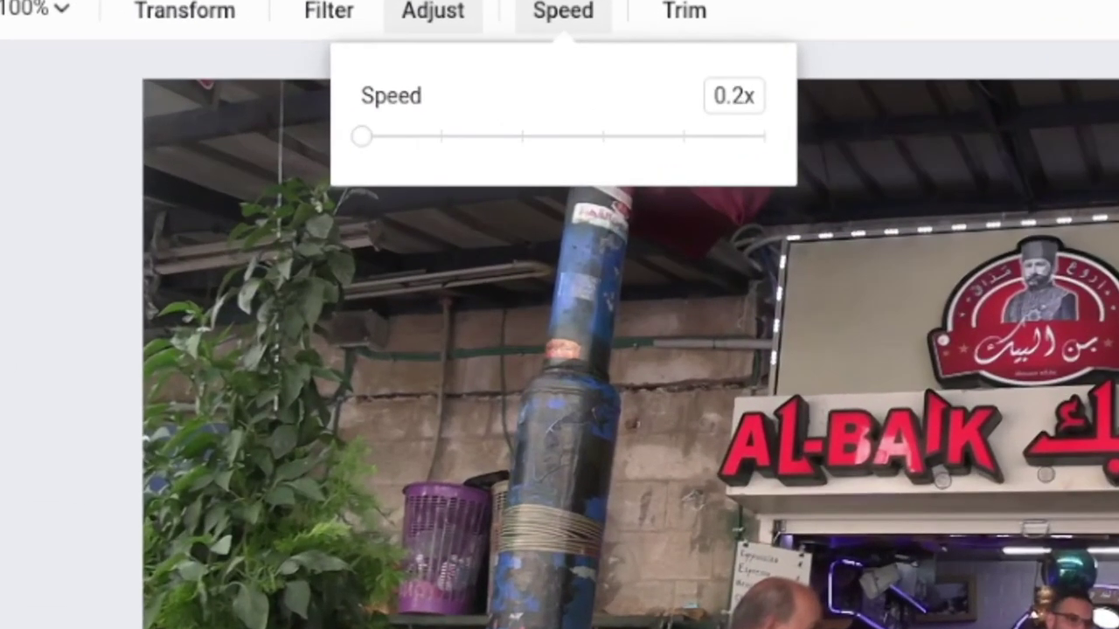
pyautogui.moveTo(362, 135); pyautogui.dragTo(519, 145)
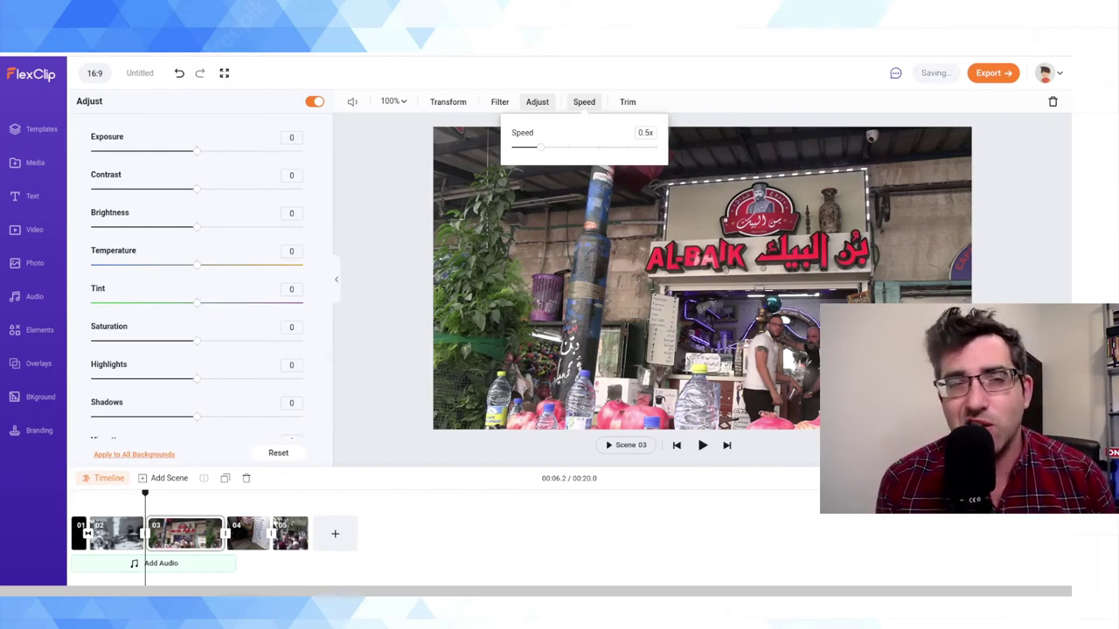
# Play scene 03 to preview its slowed speed, and pause the playback
pyautogui.press('space')
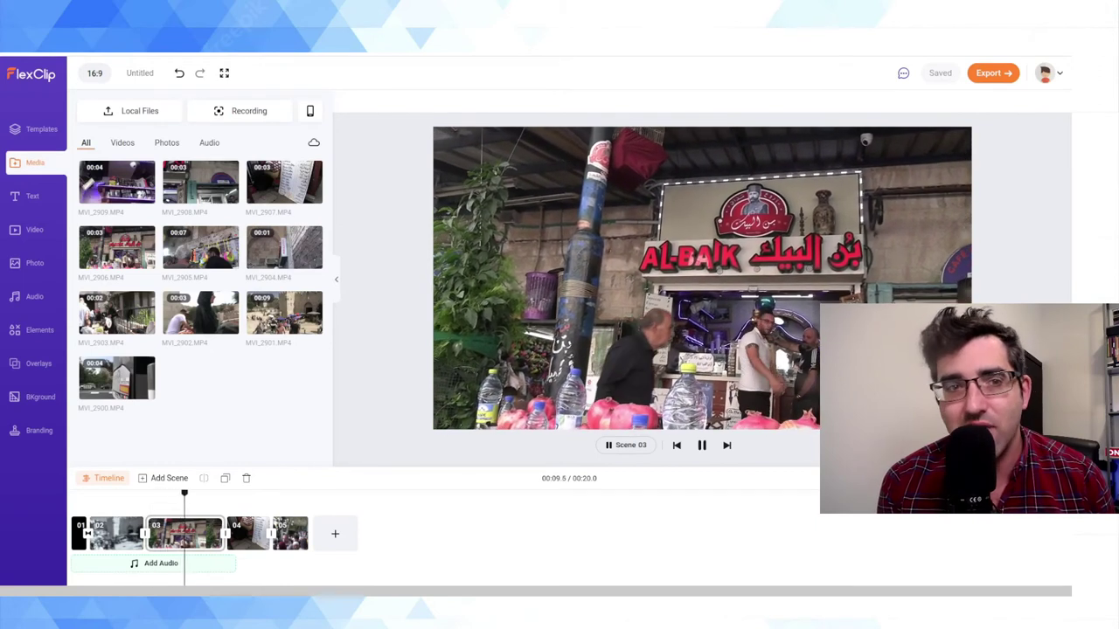
pyautogui.press('space')
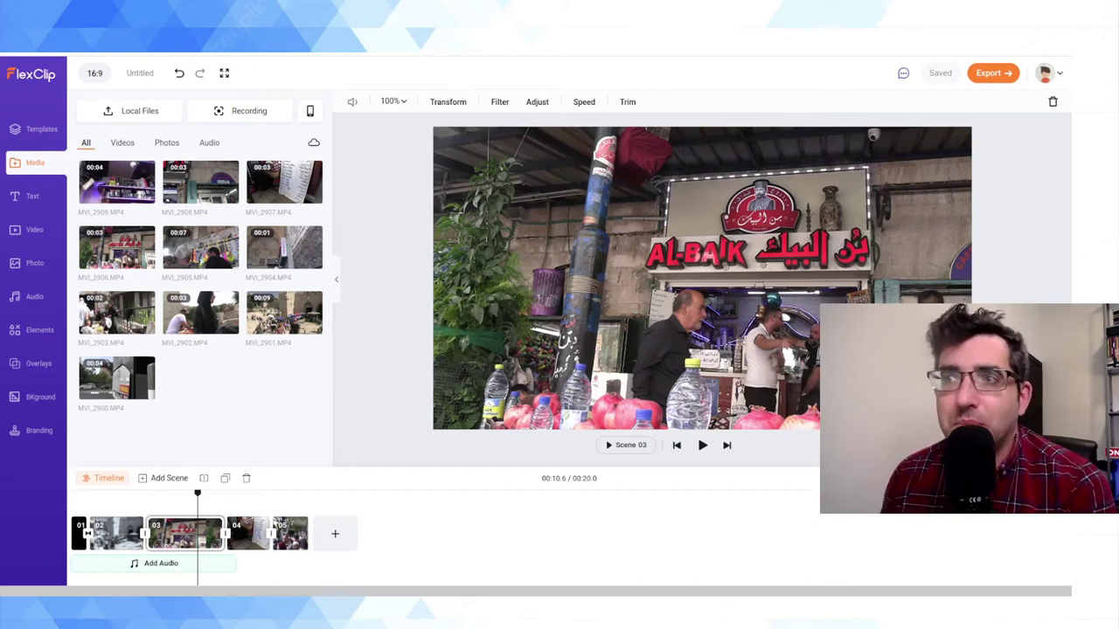
pyautogui.click(628, 102)
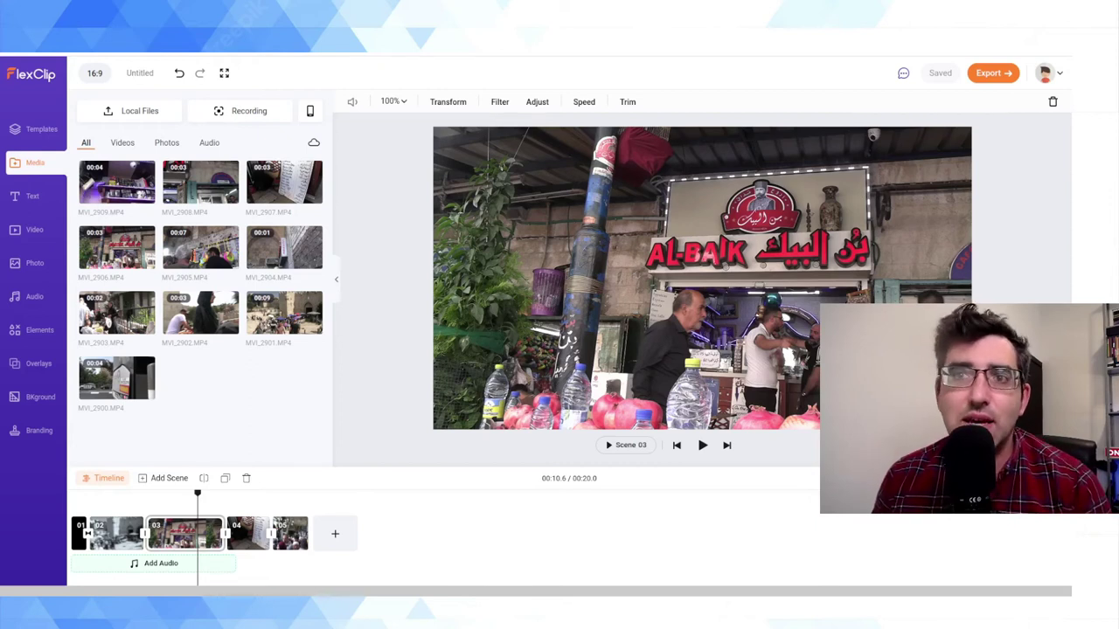
pyautogui.moveTo(117, 378)
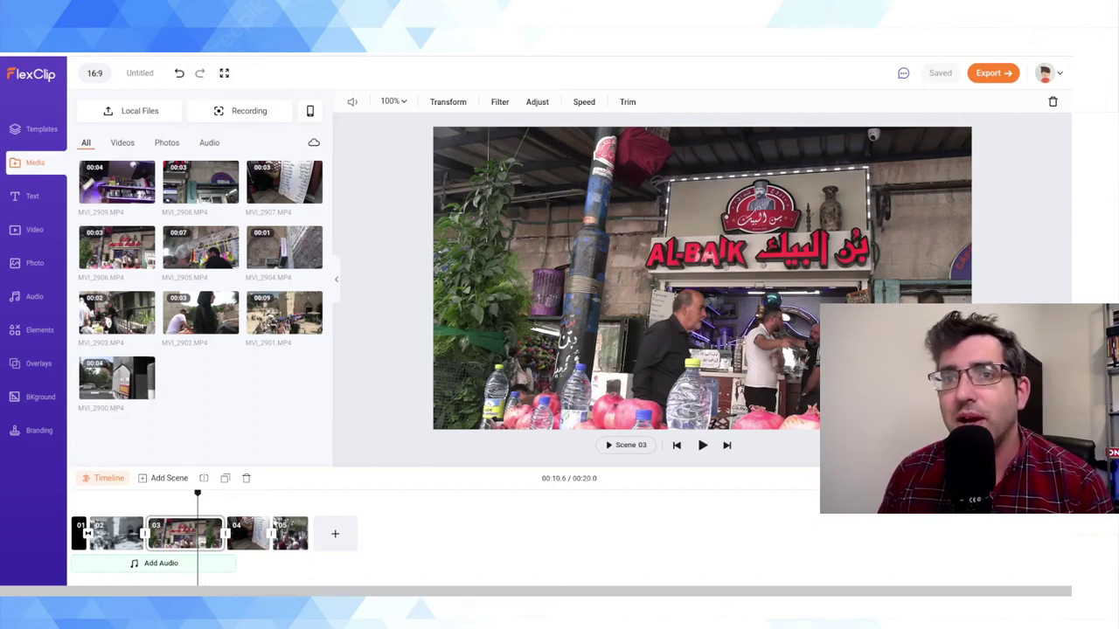
# Add the basic title with a background to scene 03, reading "Al Bake Coffee, Old City", and place it near the frame's lower edge
pyautogui.click(25, 196)
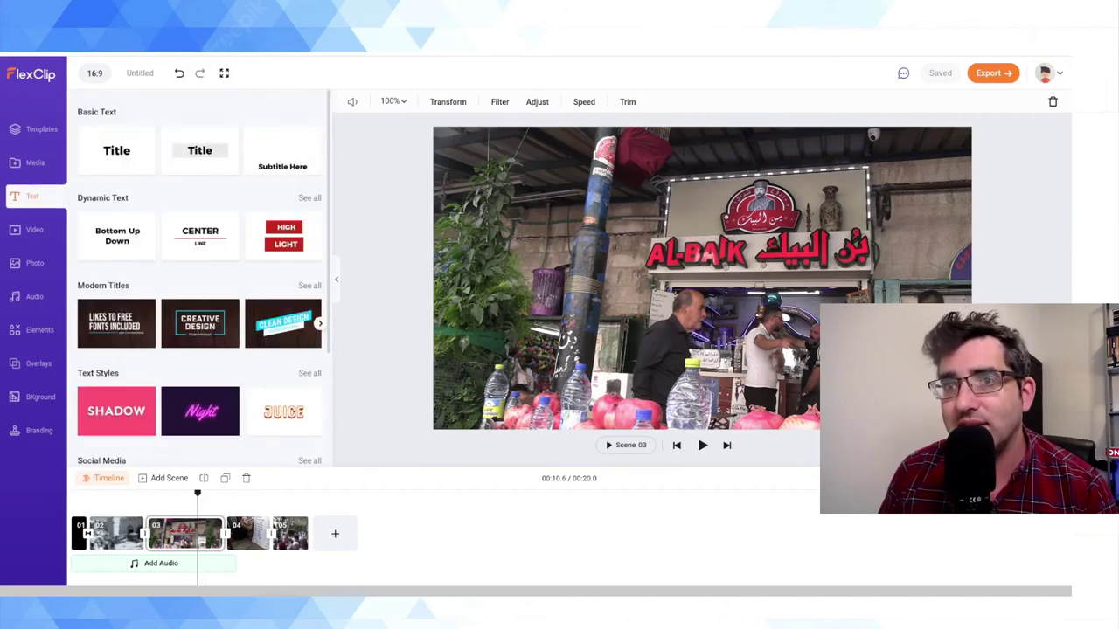
pyautogui.click(200, 150)
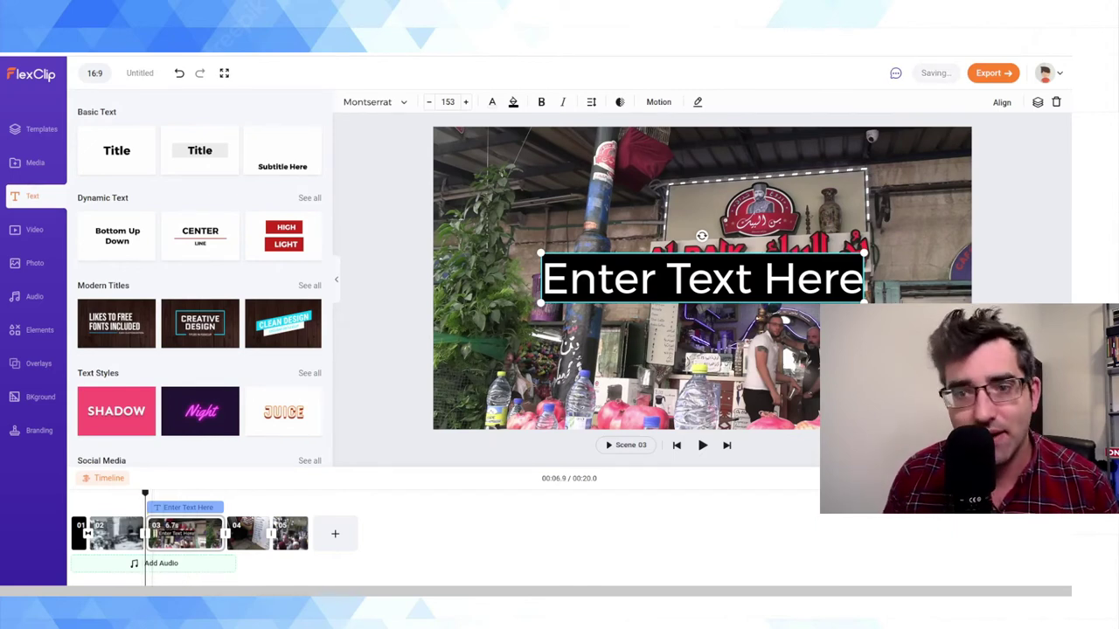
pyautogui.doubleClick(702, 278)
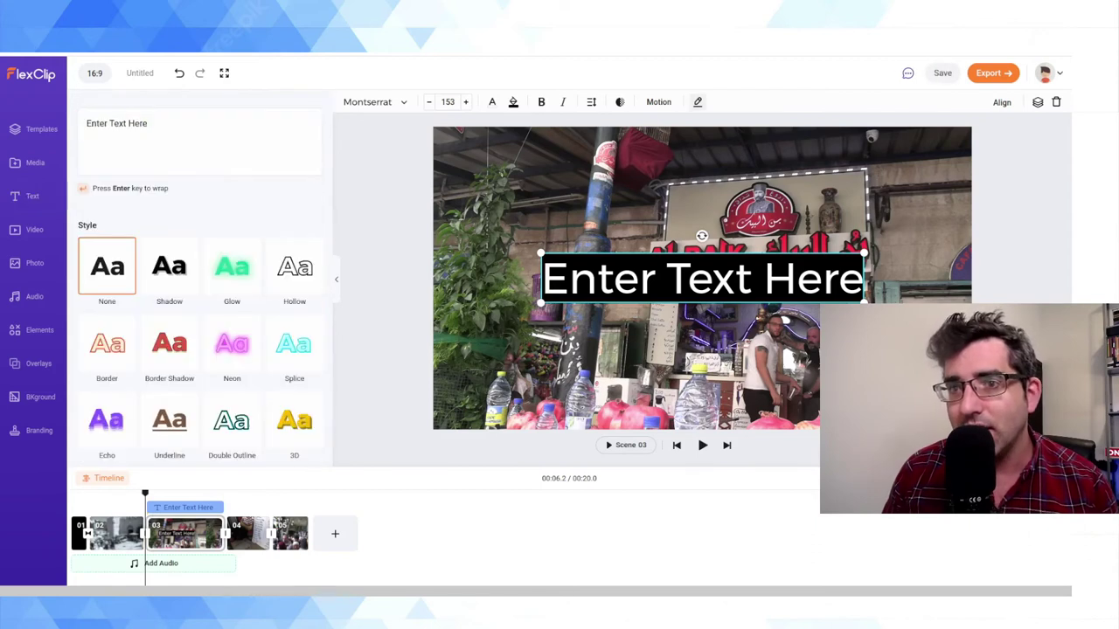
pyautogui.click(117, 123)
pyautogui.write('A')
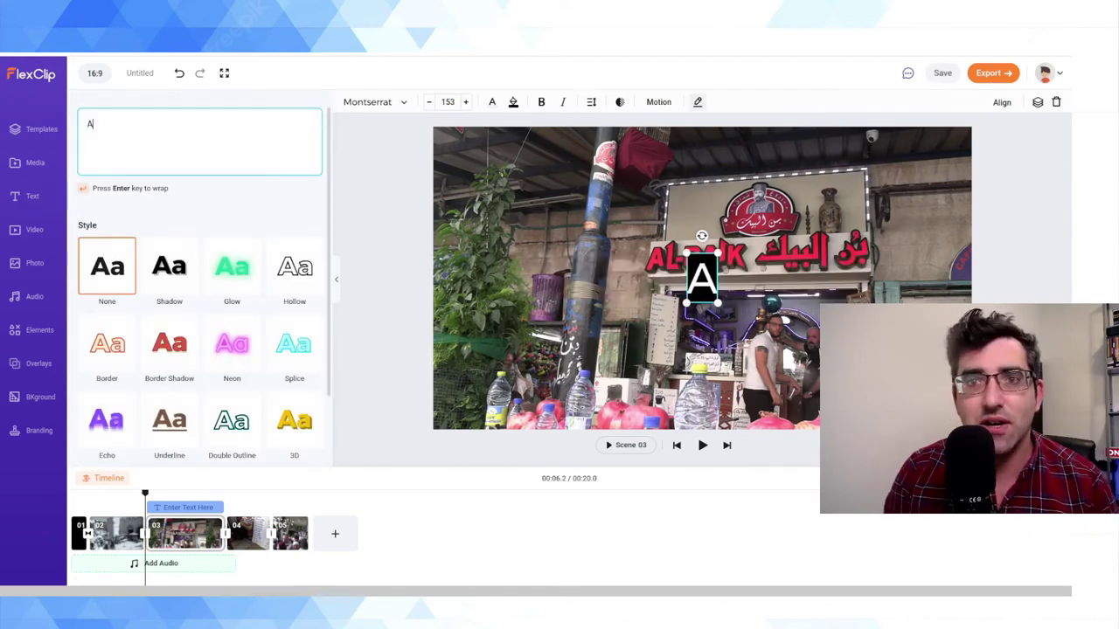
pyautogui.write('l Bake Coffee, Old City')
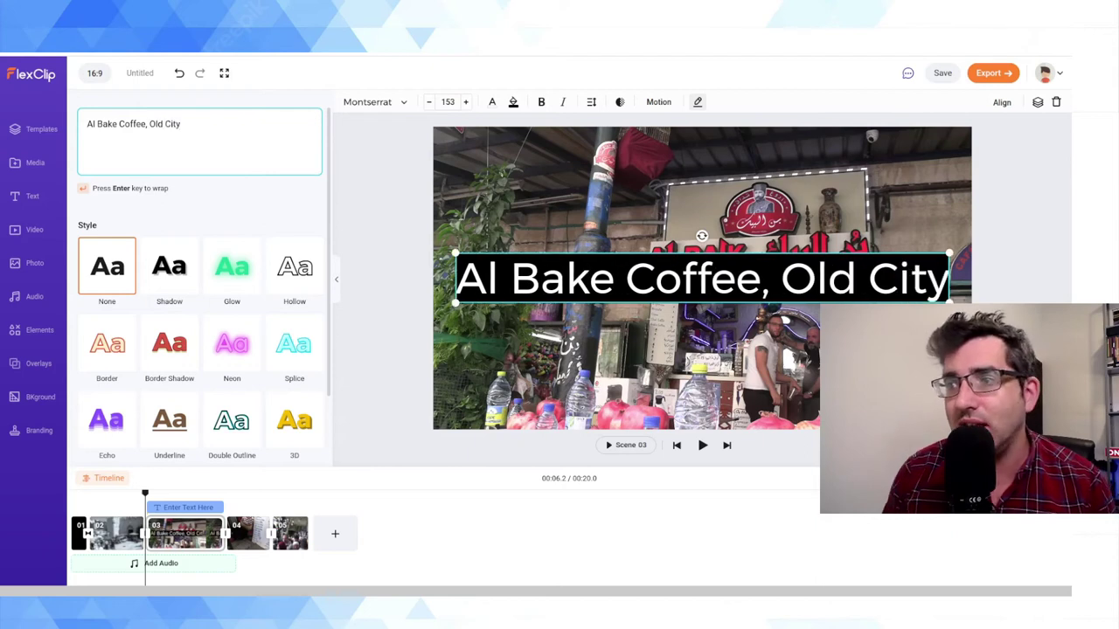
pyautogui.press('Escape')
pyautogui.moveTo(702, 278); pyautogui.dragTo(707, 391)
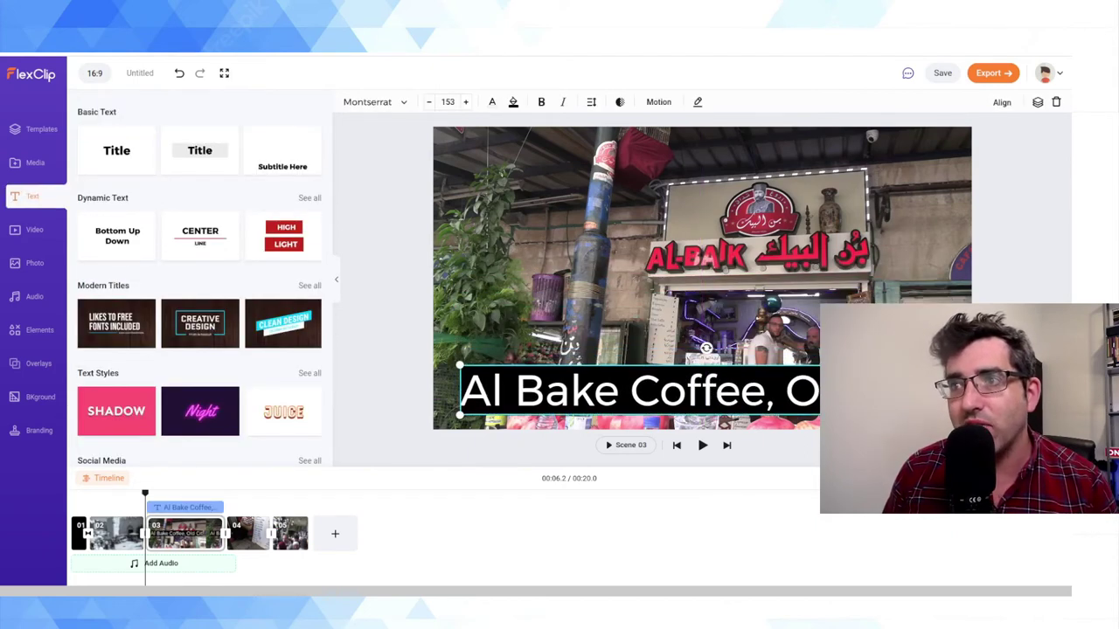
# Change the background color of the "Al Bake Coffee, Old City" title to preset yellow
pyautogui.click(513, 103)
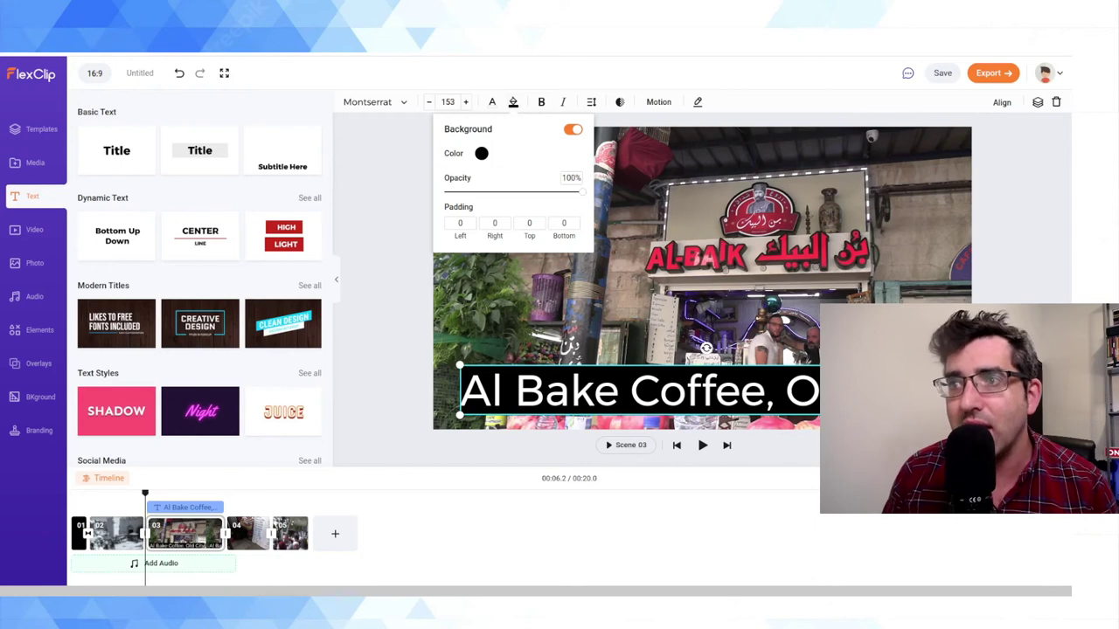
pyautogui.click(481, 153)
pyautogui.click(472, 255)
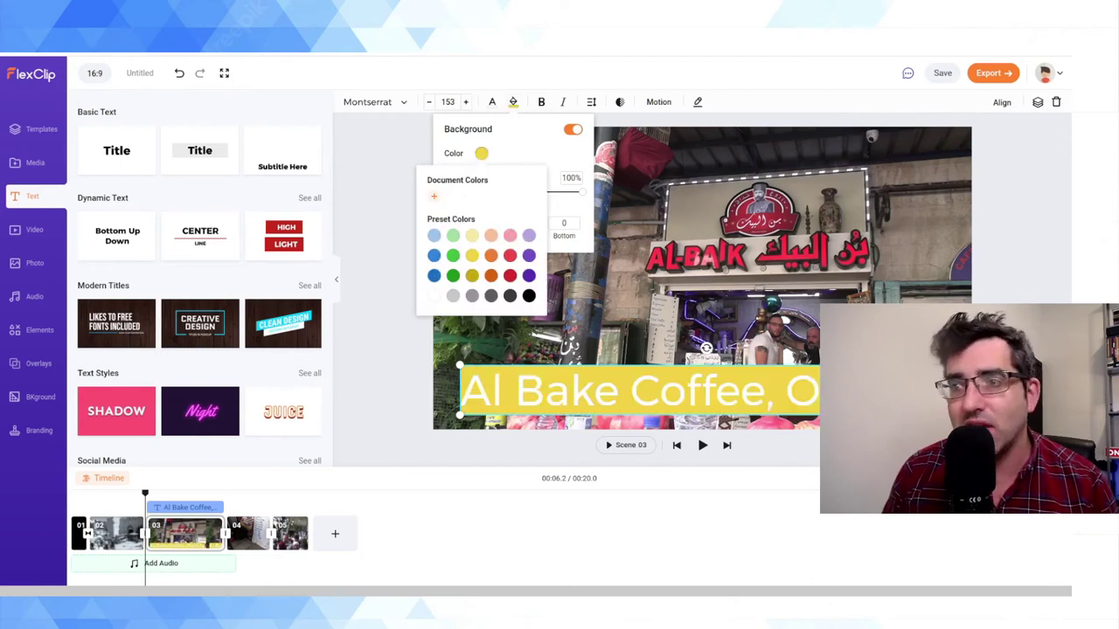
pyautogui.press('Escape')
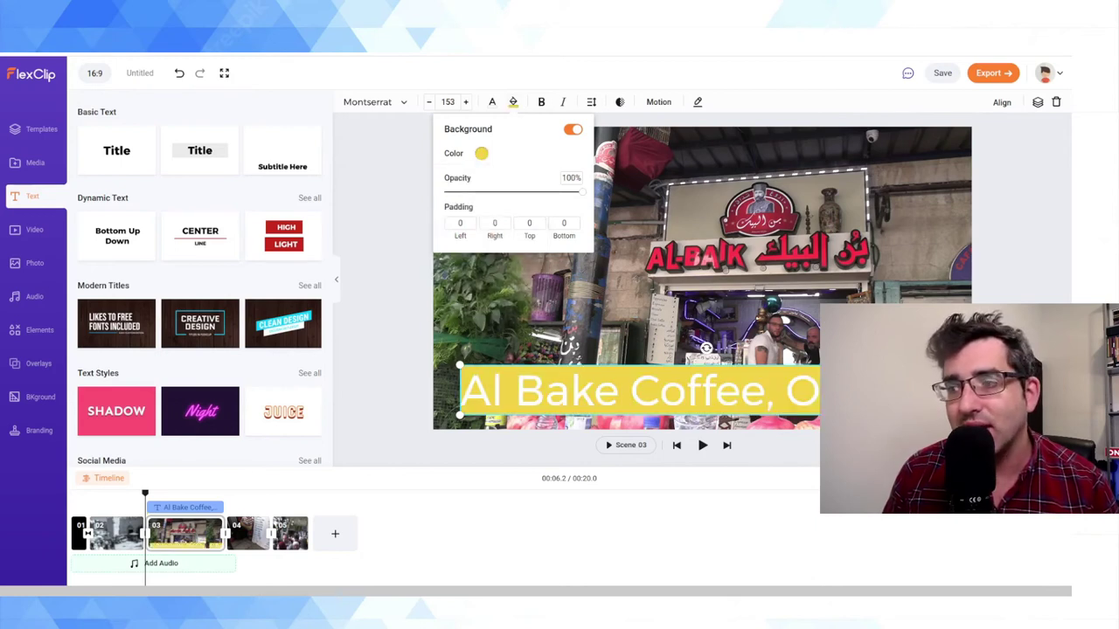
pyautogui.click(702, 278)
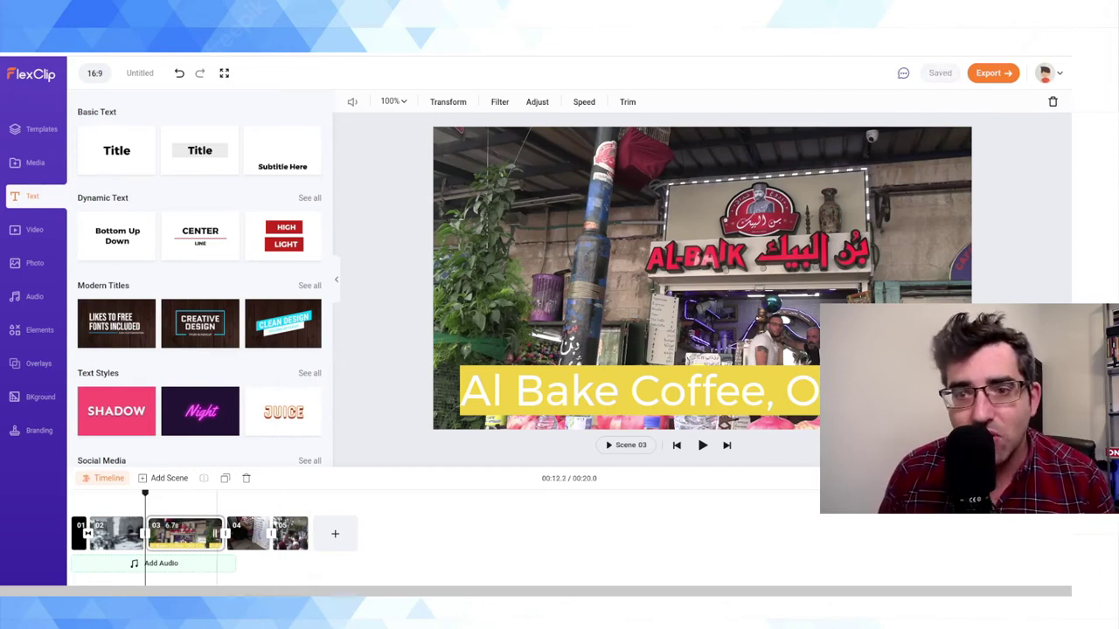
# Shorten the yellow title's time span within scene 03, and play that part of the timeline
pyautogui.scroll(-2, 200, 306)
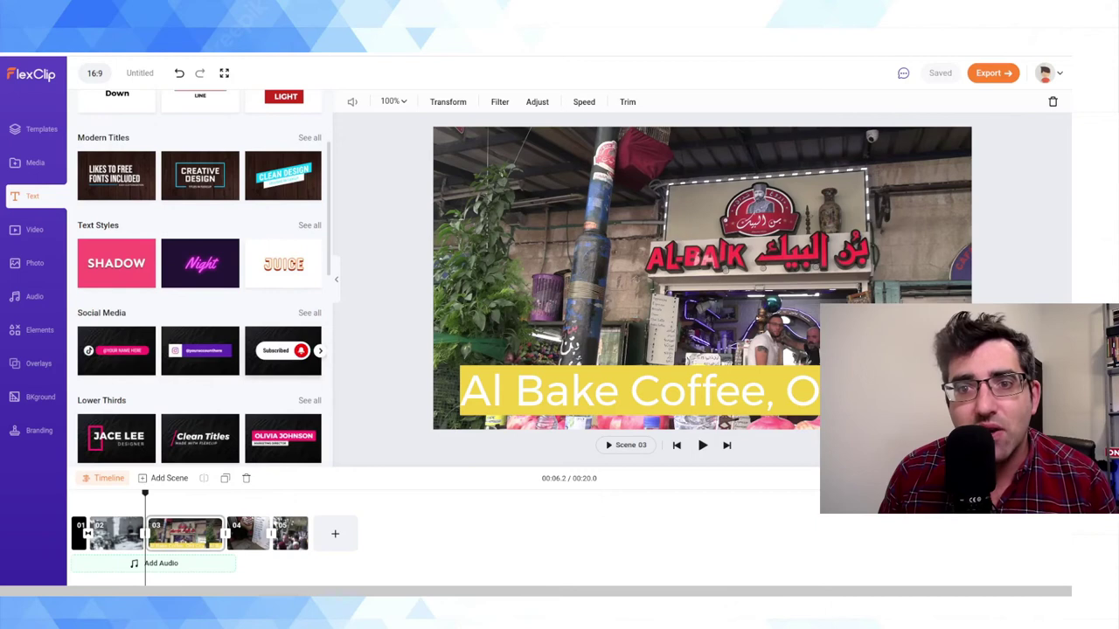
pyautogui.scroll(-2, 200, 280)
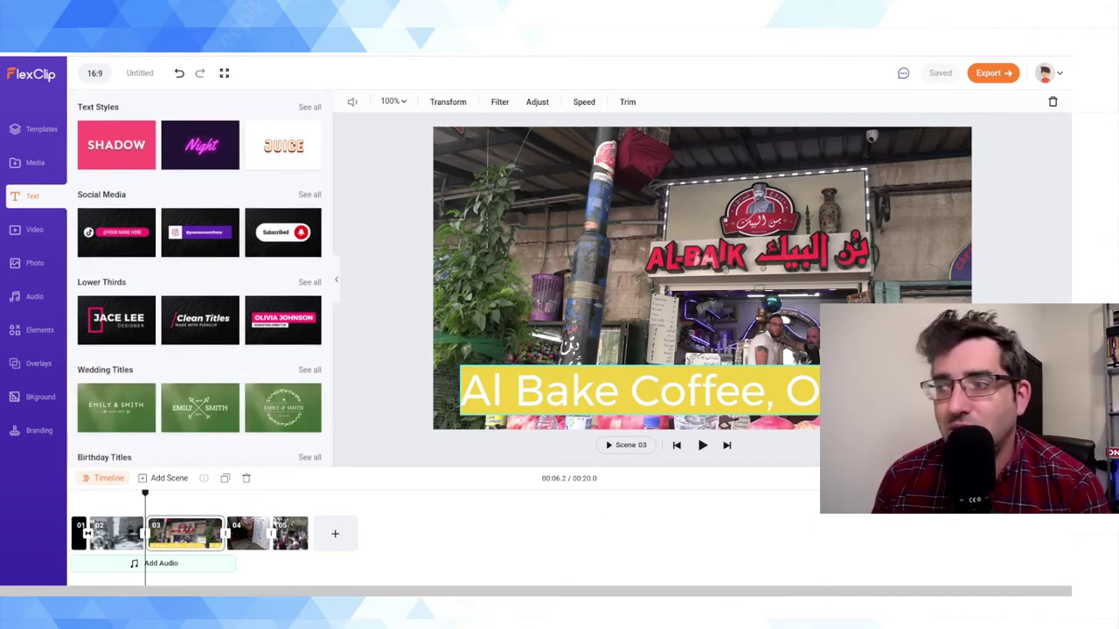
pyautogui.click(706, 391)
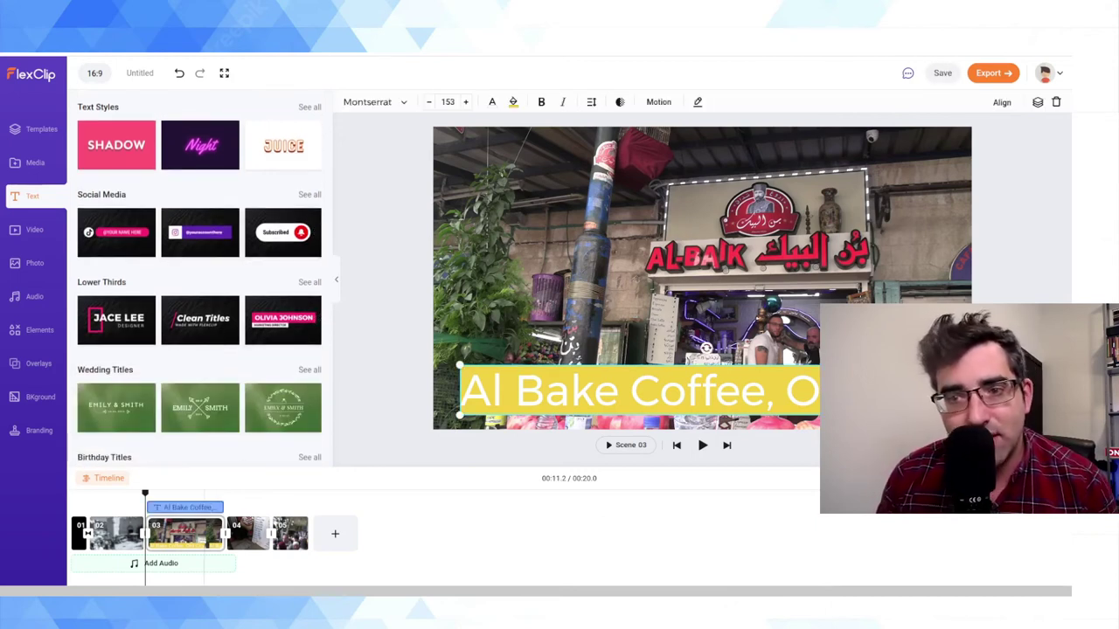
pyautogui.moveTo(221, 507); pyautogui.dragTo(190, 507)
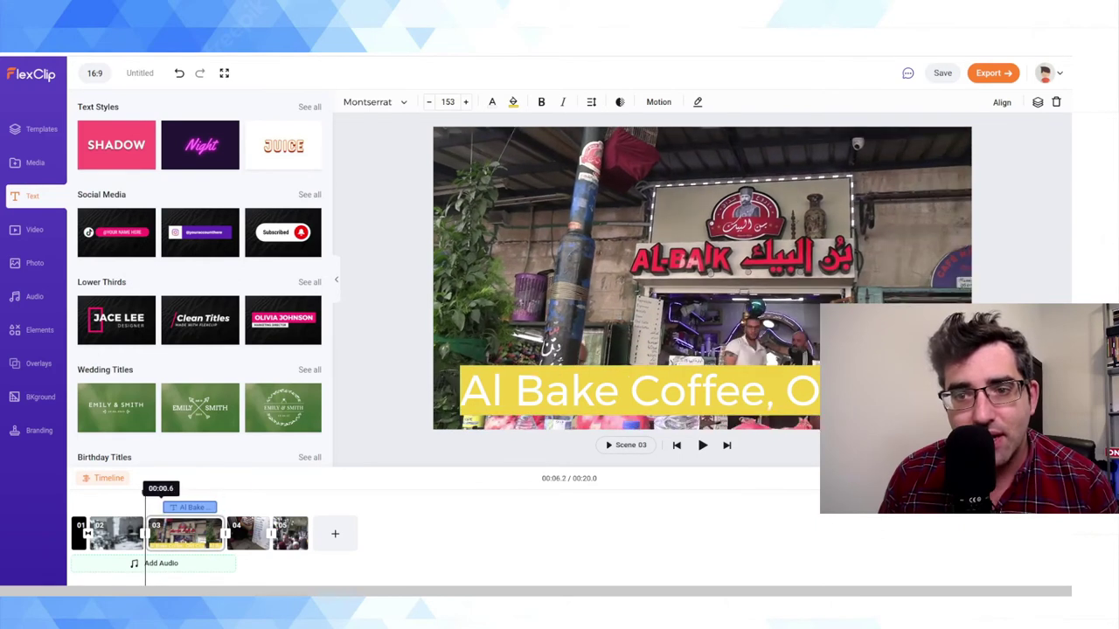
pyautogui.press('space')
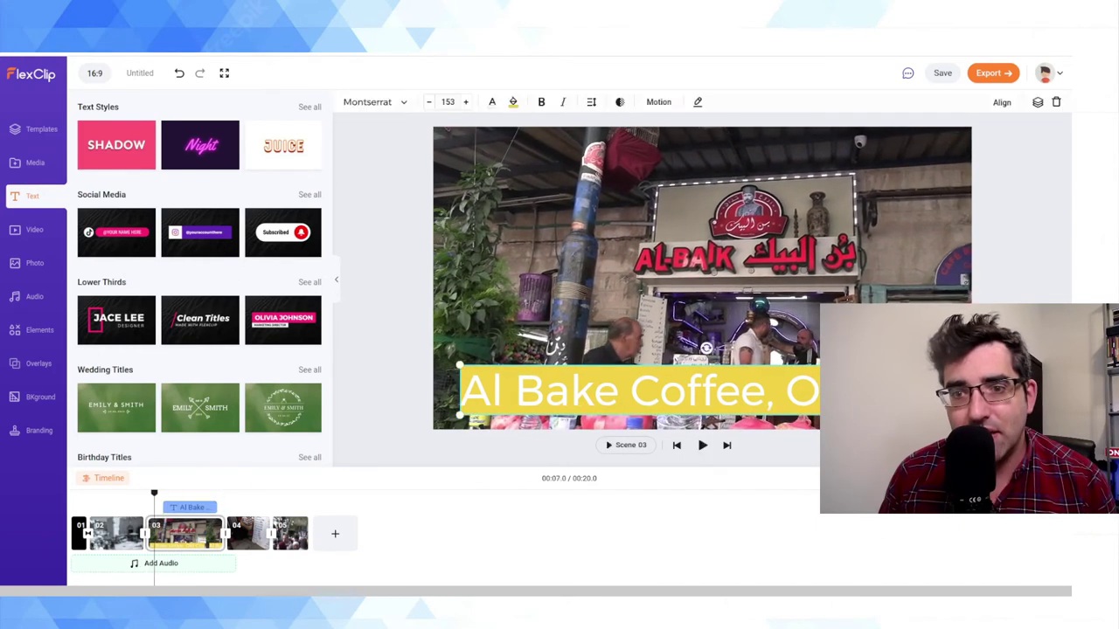
pyautogui.press('space')
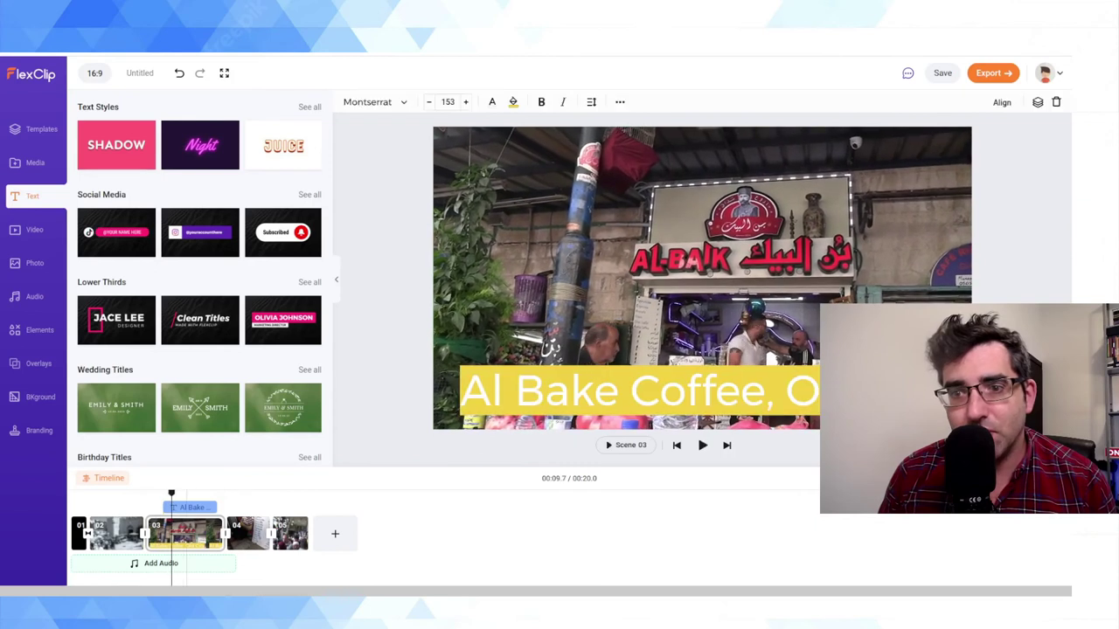
# Replace the yellow title in scene 03 with the pink "Marketing Director" lower third, placed in the frame's lower-left corner
pyautogui.click(189, 507)
pyautogui.press('Delete')
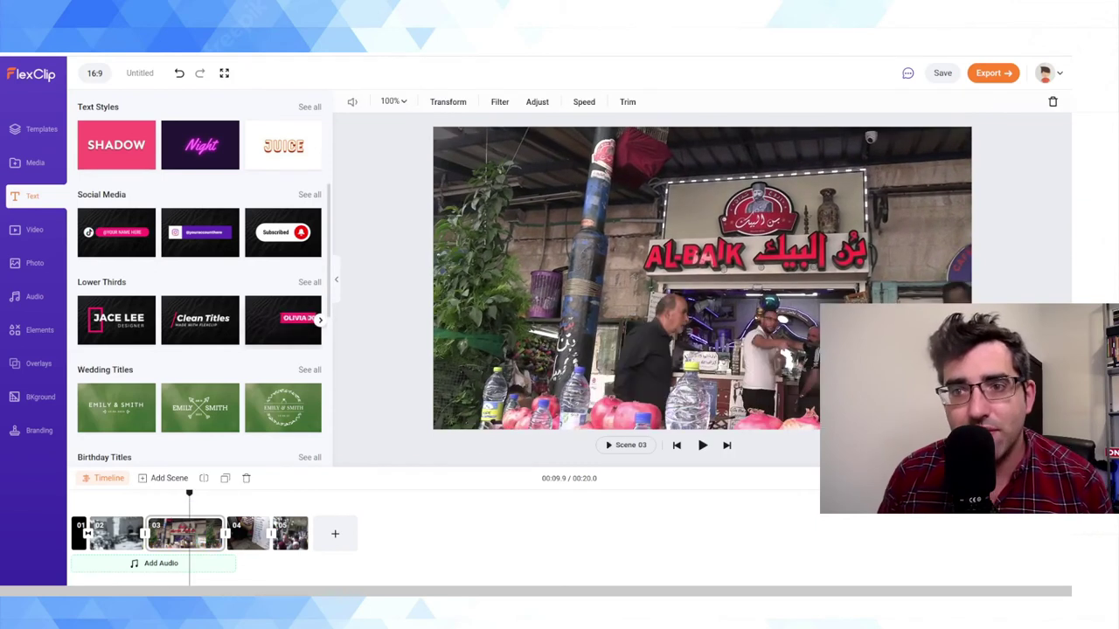
pyautogui.click(283, 320)
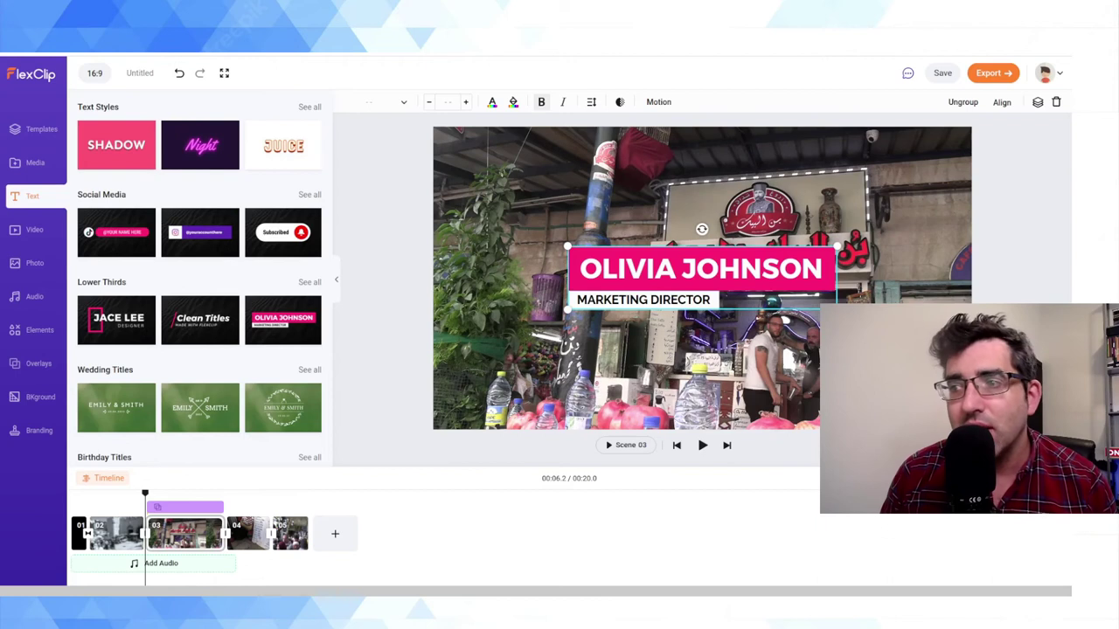
pyautogui.moveTo(697, 278); pyautogui.dragTo(567, 394)
pyautogui.moveTo(566, 341); pyautogui.dragTo(574, 344)
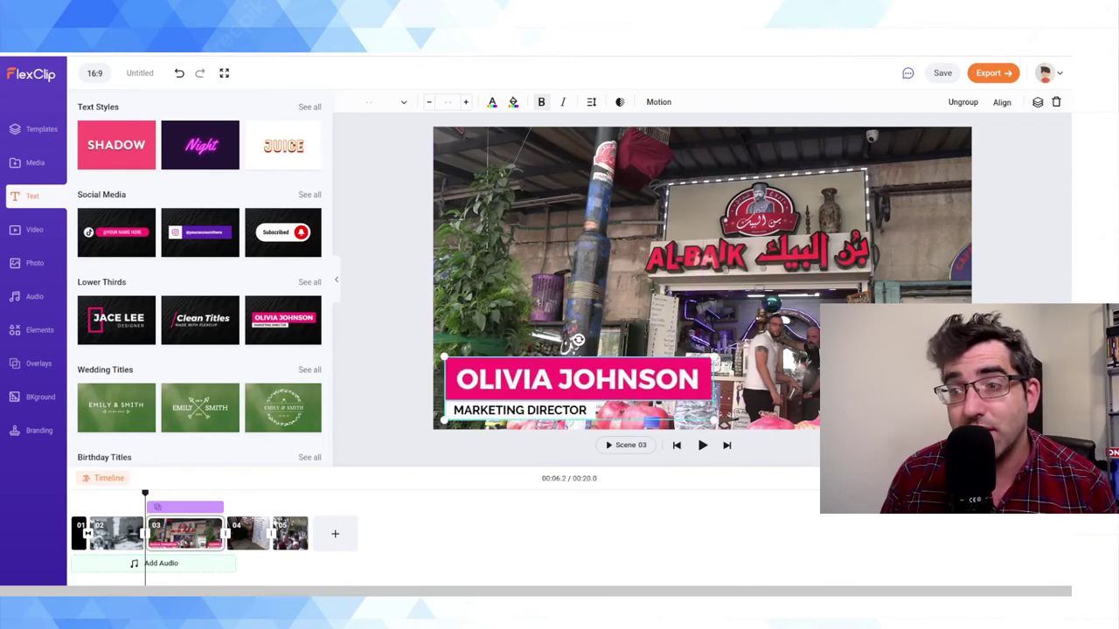
# Replace the lower third's placeholder name with the host's full name
pyautogui.doubleClick(574, 344)
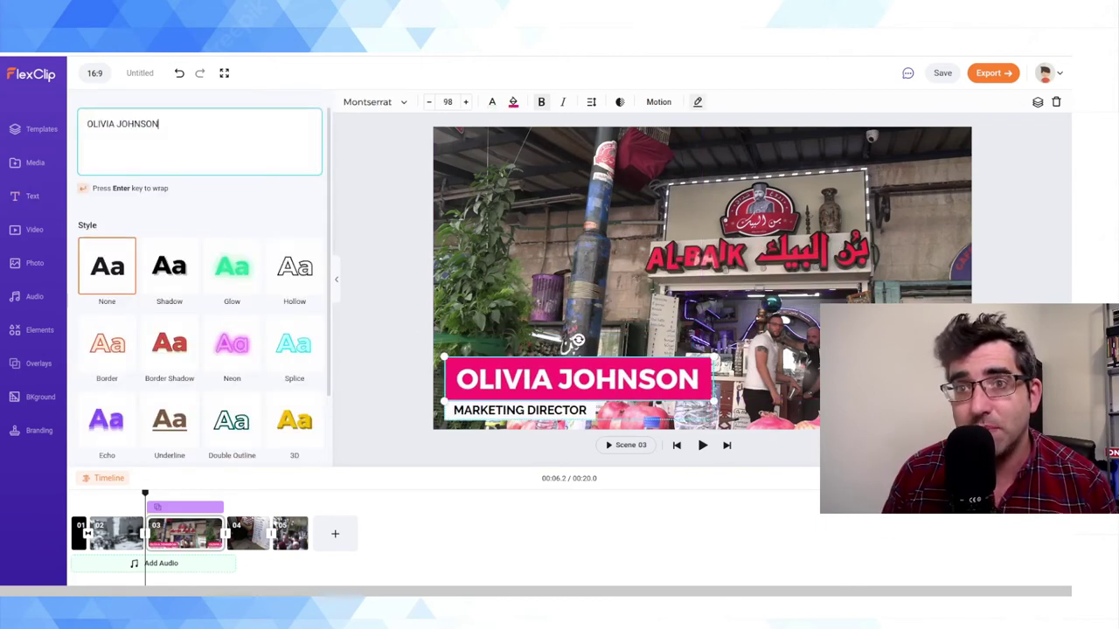
pyautogui.write('Daniel Rosehill')
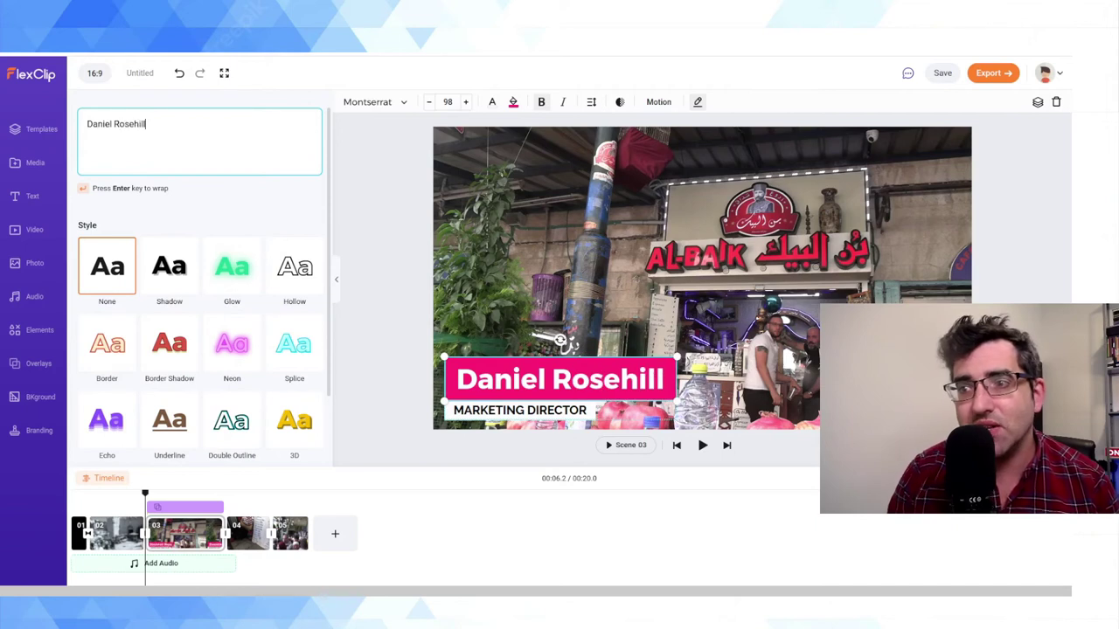
pyautogui.hotkey('ctrl', 'a')
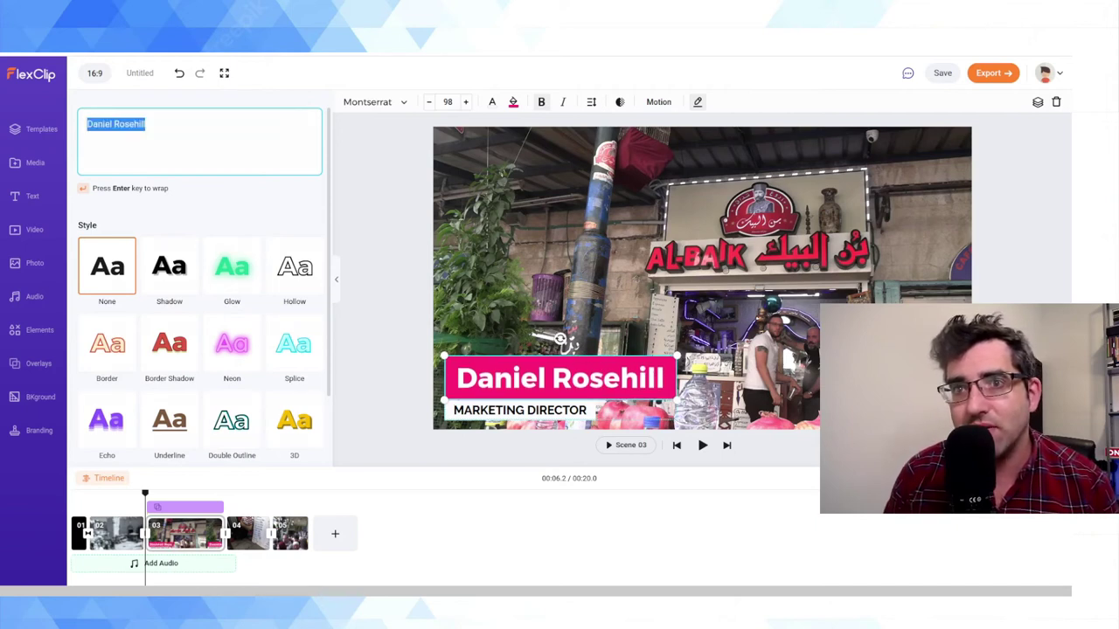
pyautogui.scroll(-2, 201, 289)
# Change the lower third's job title line to "YouTube Channel Host"
pyautogui.click(520, 382)
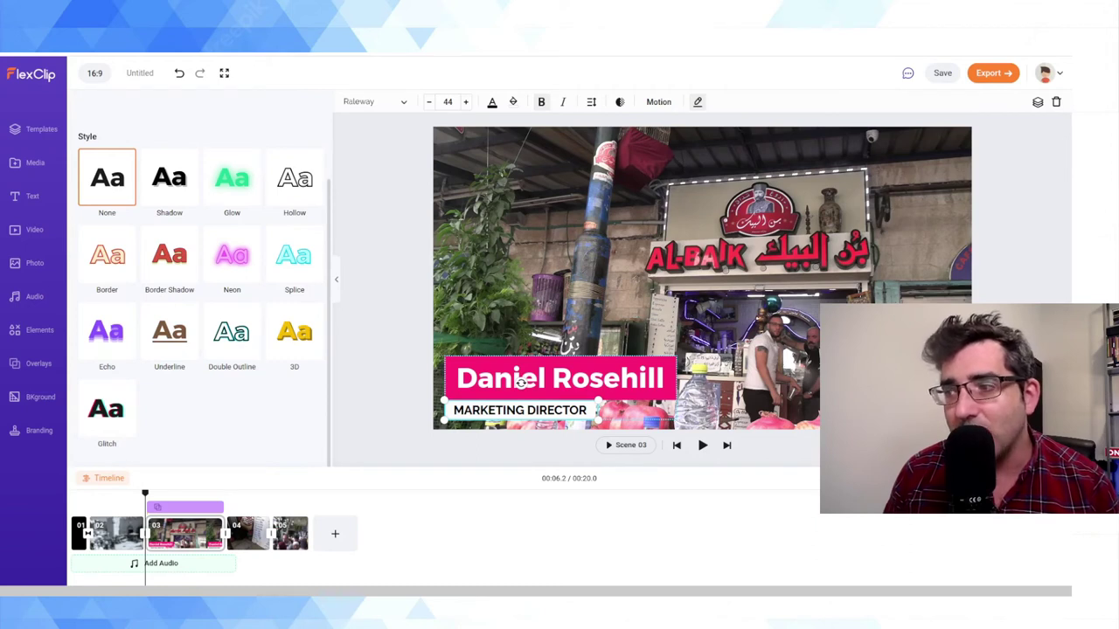
pyautogui.doubleClick(520, 410)
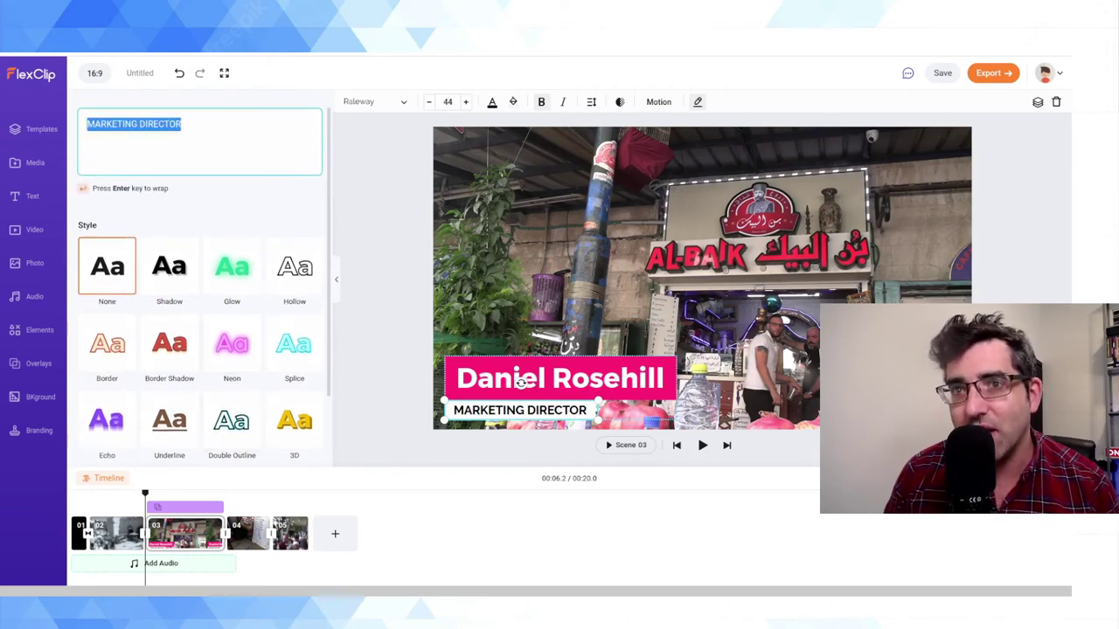
pyautogui.write('YouTube')
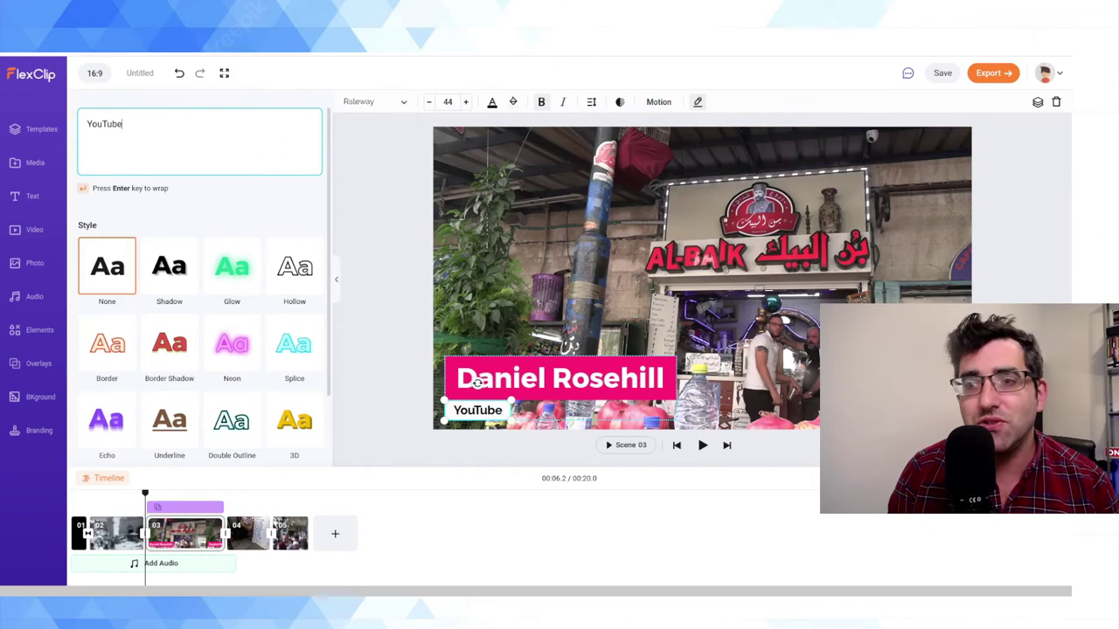
pyautogui.write(' Channel')
pyautogui.press('BackSpace')
pyautogui.press('BackSpace')
pyautogui.write('nel Host')
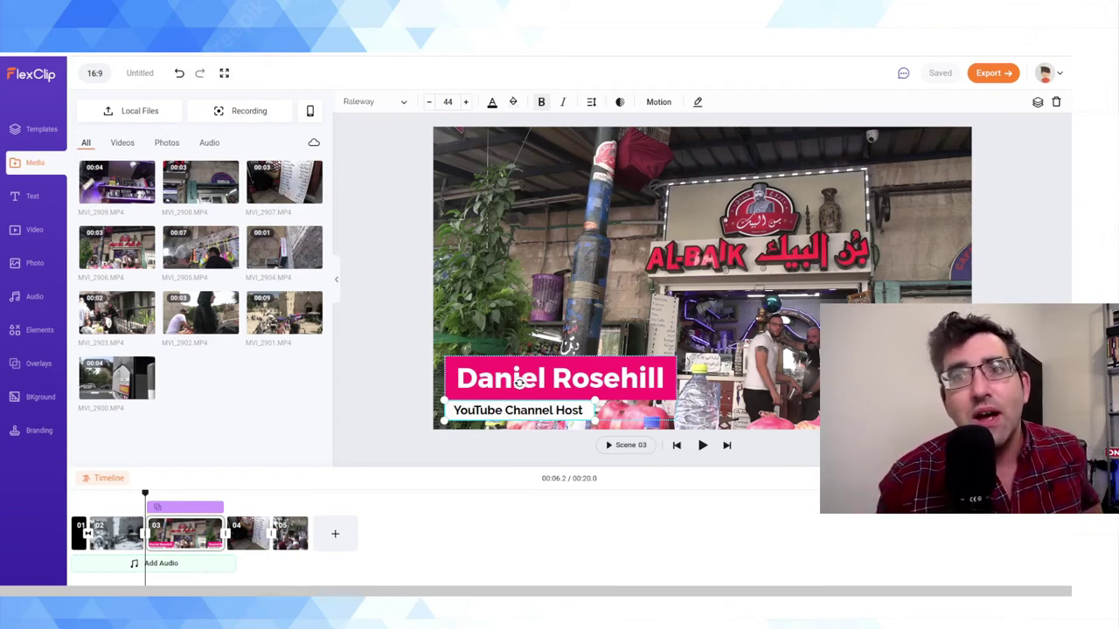
# Preview the light blue abstract stock background, add it as a new scene after scene 05, and play it
pyautogui.moveTo(201, 313)
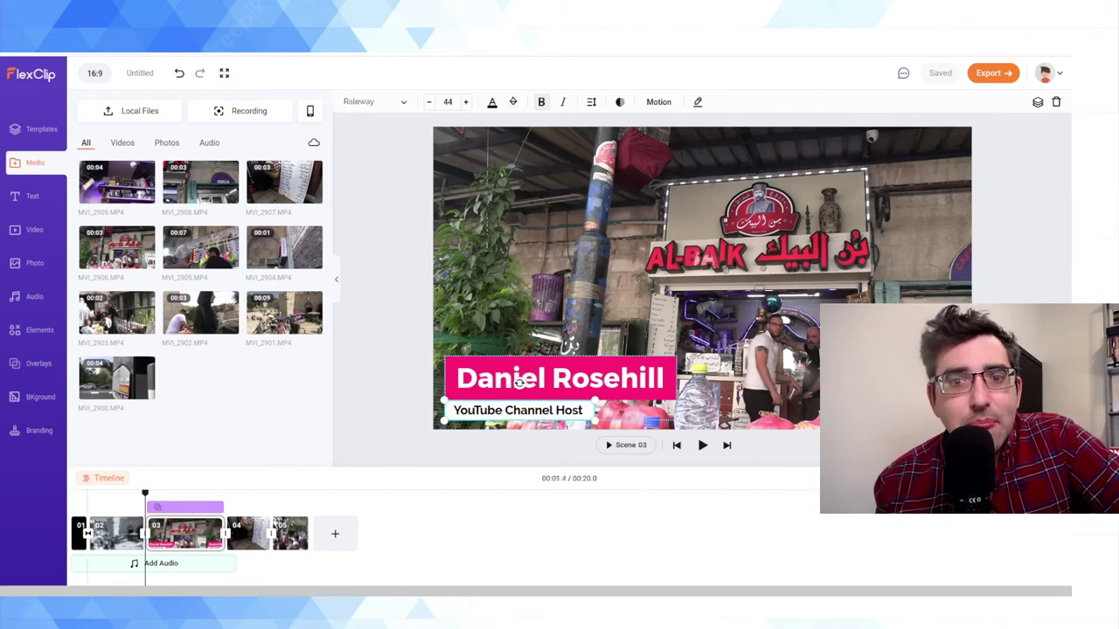
pyautogui.click(35, 397)
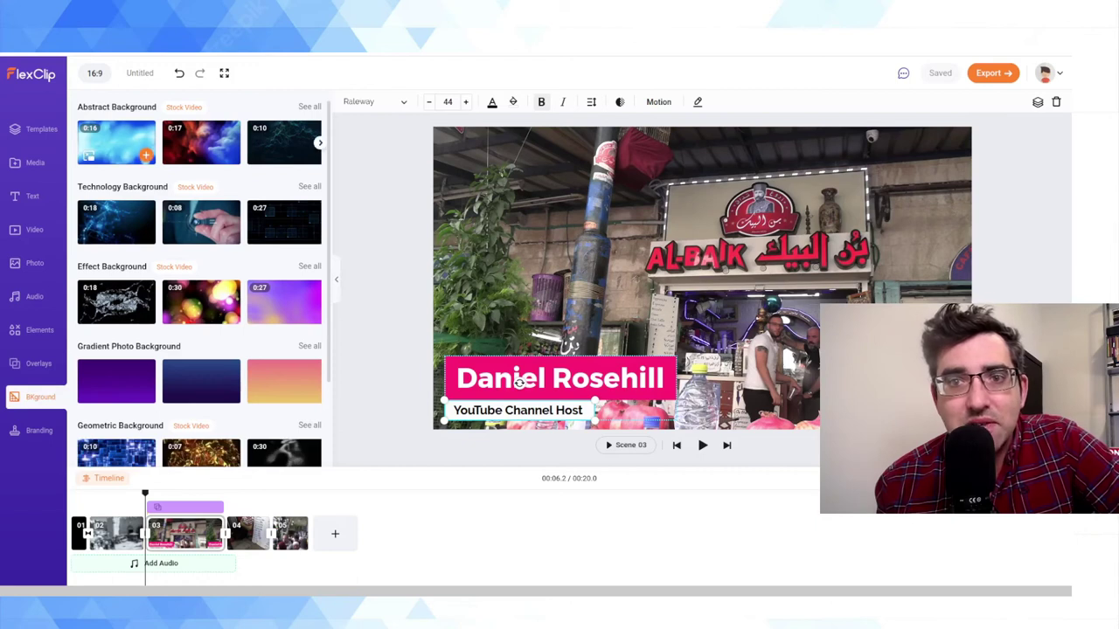
pyautogui.click(106, 131)
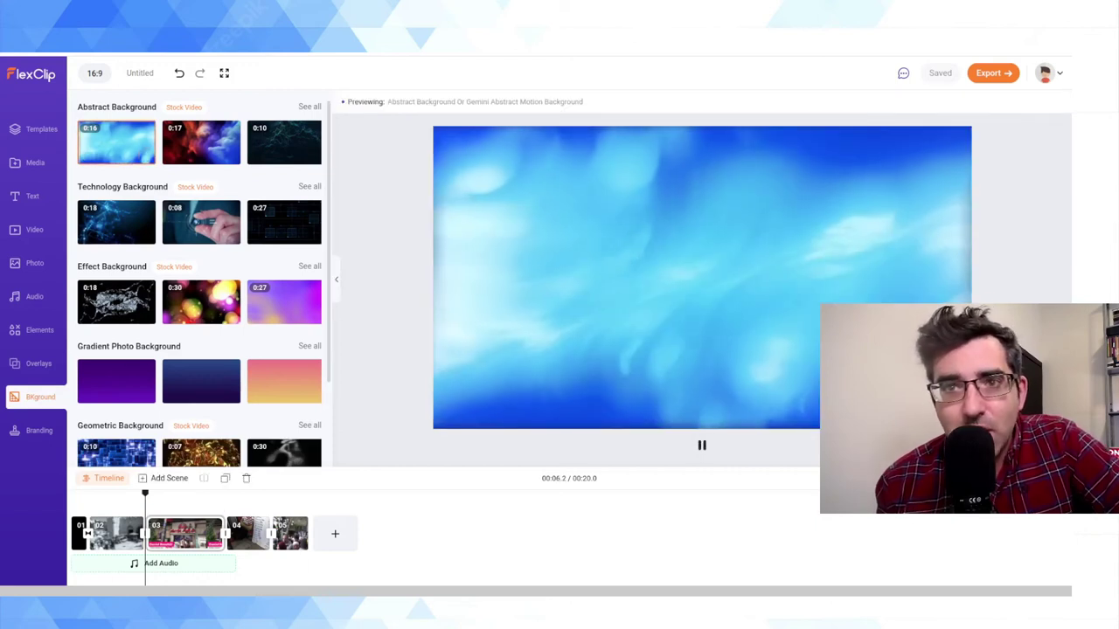
pyautogui.moveTo(116, 142); pyautogui.dragTo(312, 524)
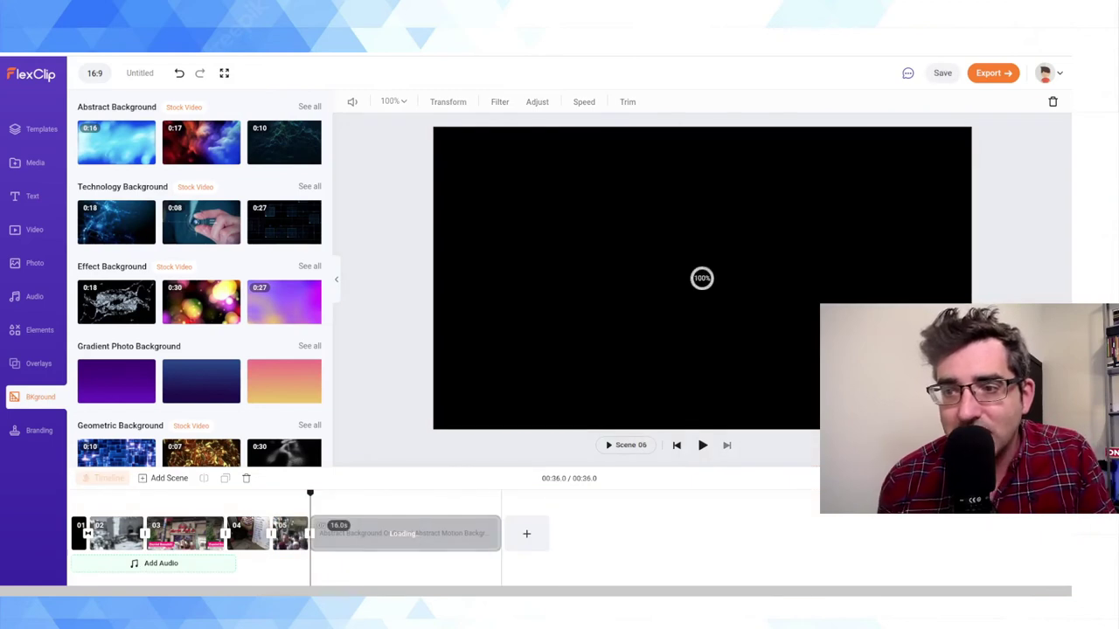
pyautogui.press('space')
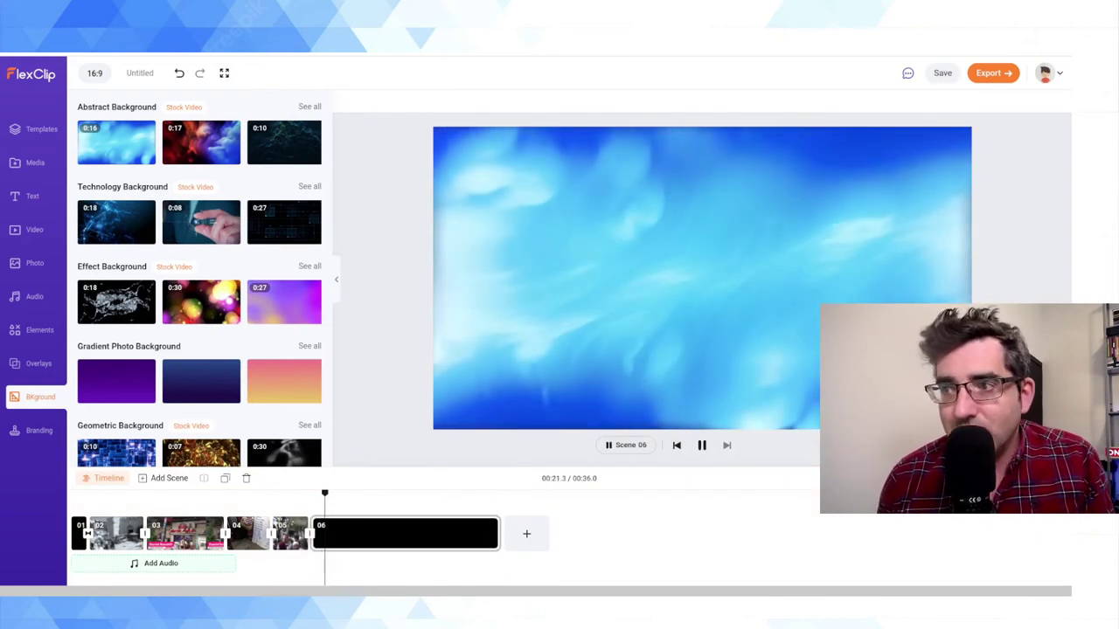
# Shorten scene 06 to 4.4 s and add the red YouTube play button element in the frame's lower-right area
pyautogui.moveTo(492, 533); pyautogui.dragTo(360, 533)
pyautogui.click(33, 195)
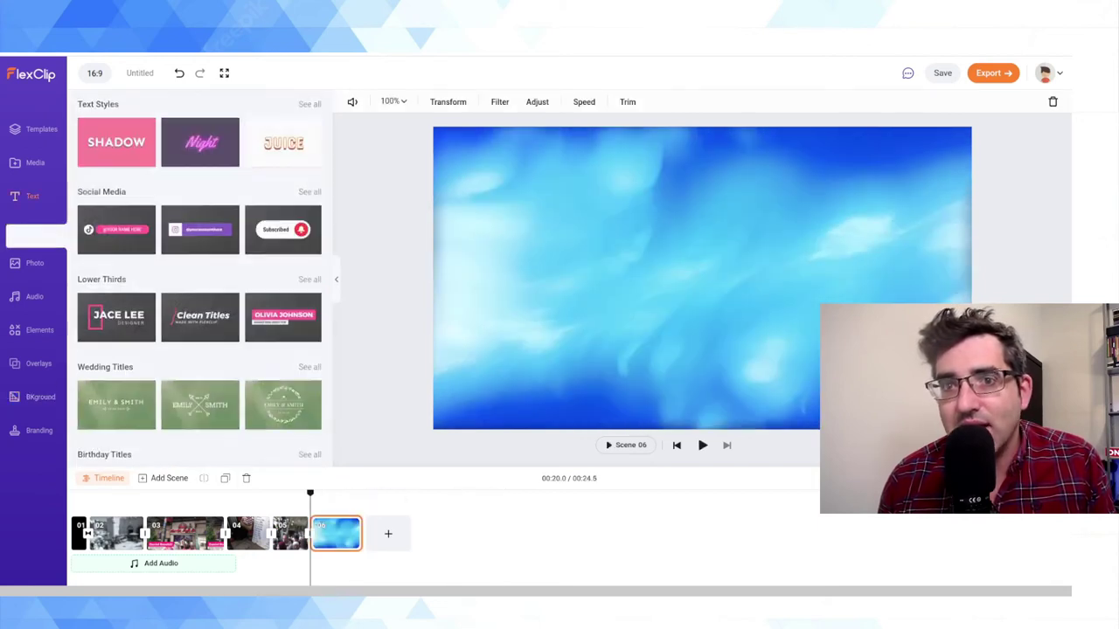
pyautogui.click(38, 329)
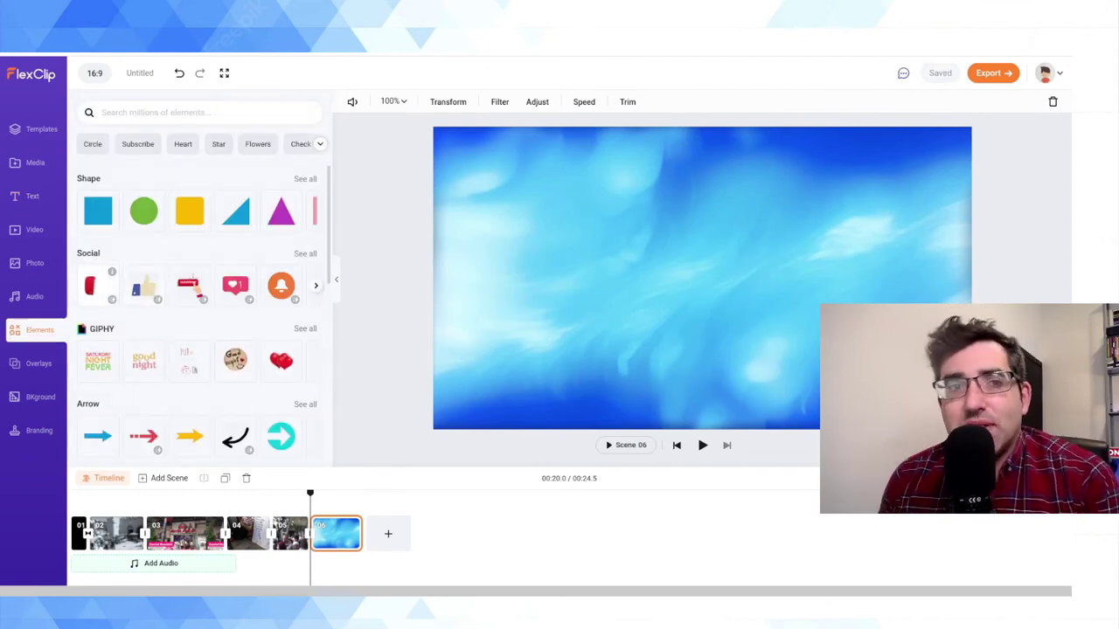
pyautogui.click(98, 286)
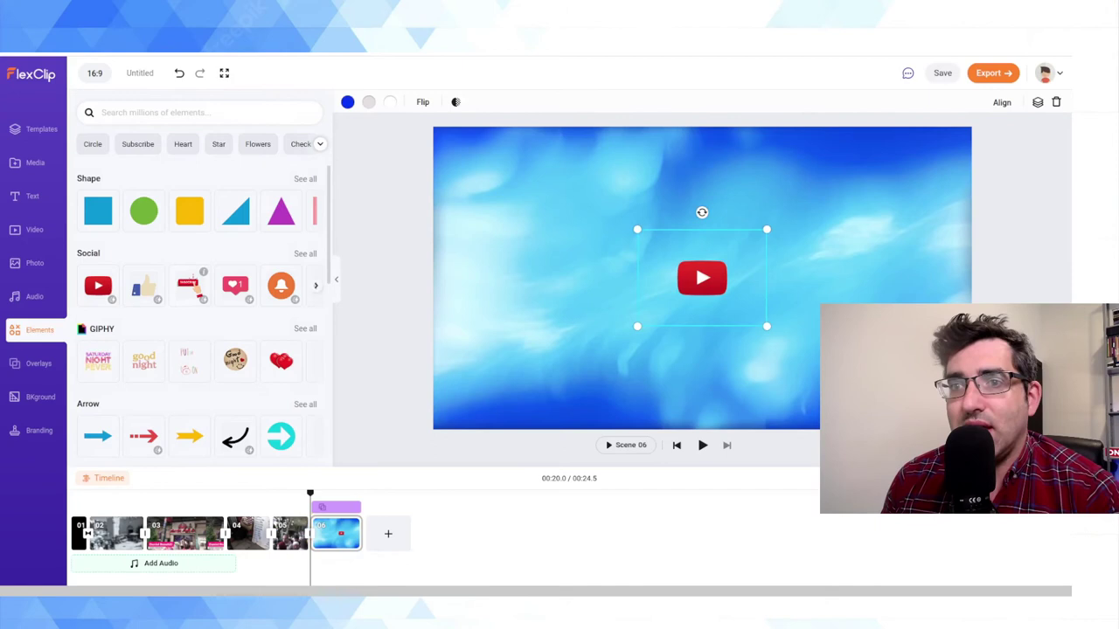
pyautogui.moveTo(702, 278); pyautogui.dragTo(861, 340)
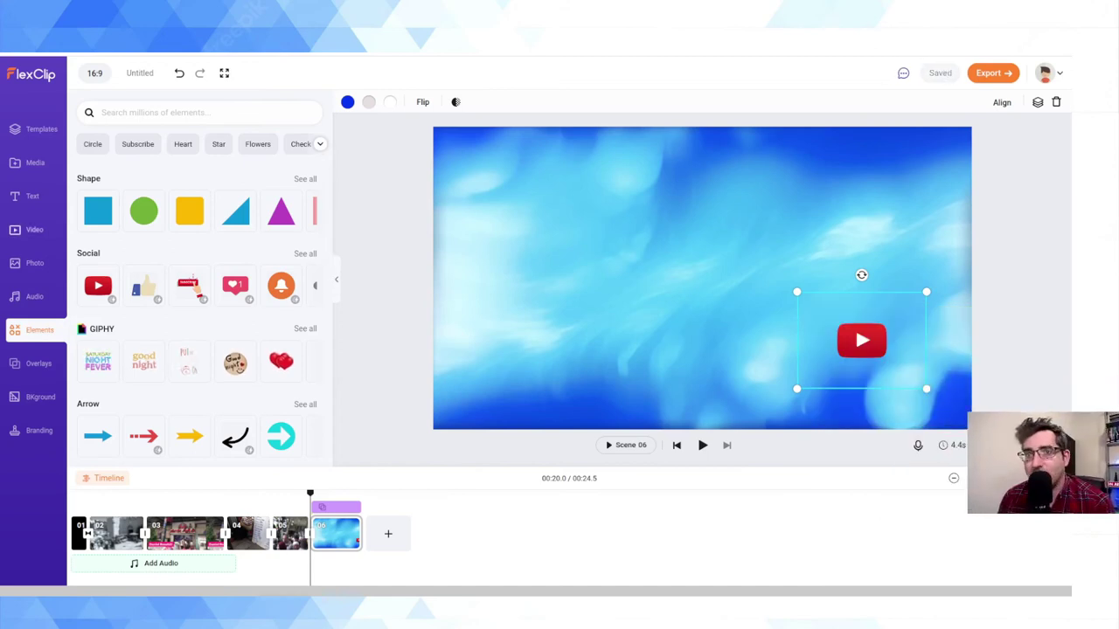
# Add a basic title to scene 06 reading "SUBSCRIBE FOR MORE VIDEOS"
pyautogui.click(32, 196)
pyautogui.scroll(3, 200, 278)
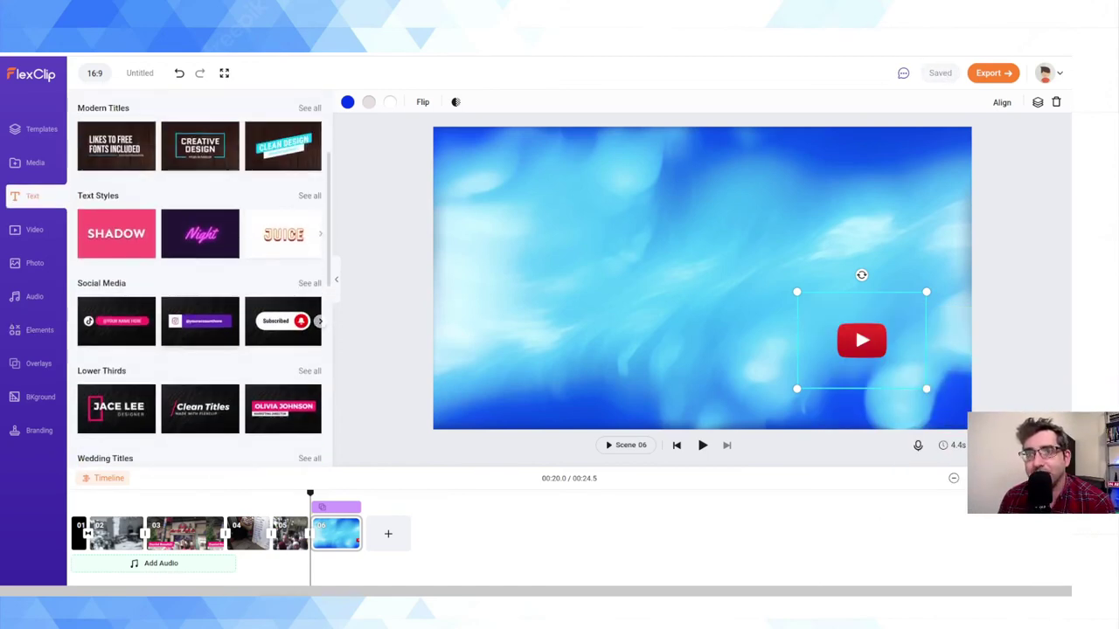
pyautogui.click(116, 151)
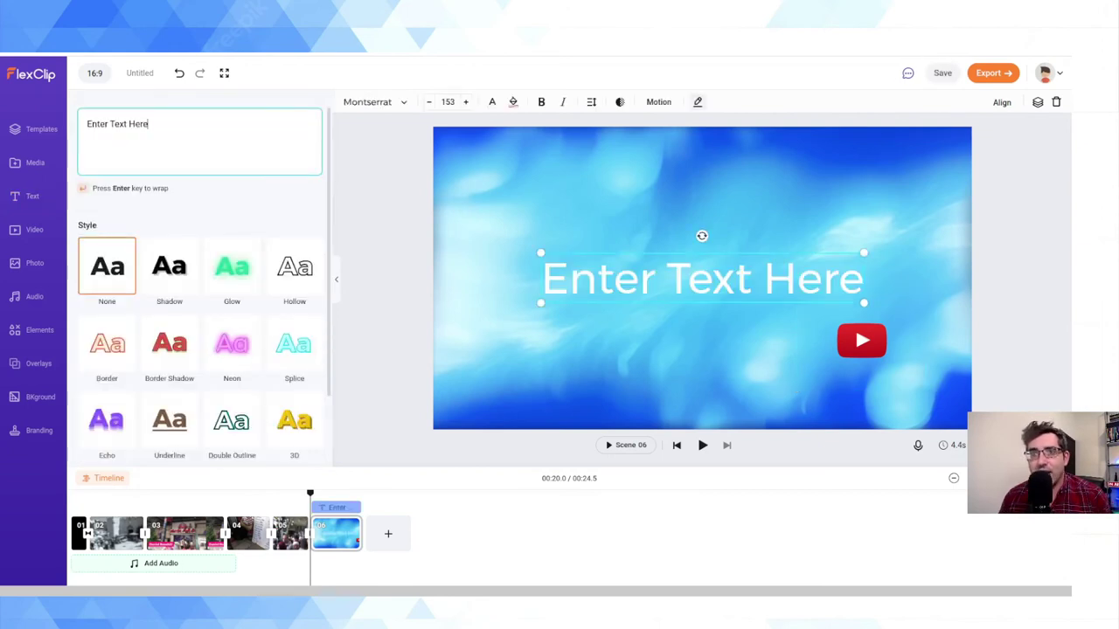
pyautogui.write('SUBSCRIBE FOR MORE VIDEOS')
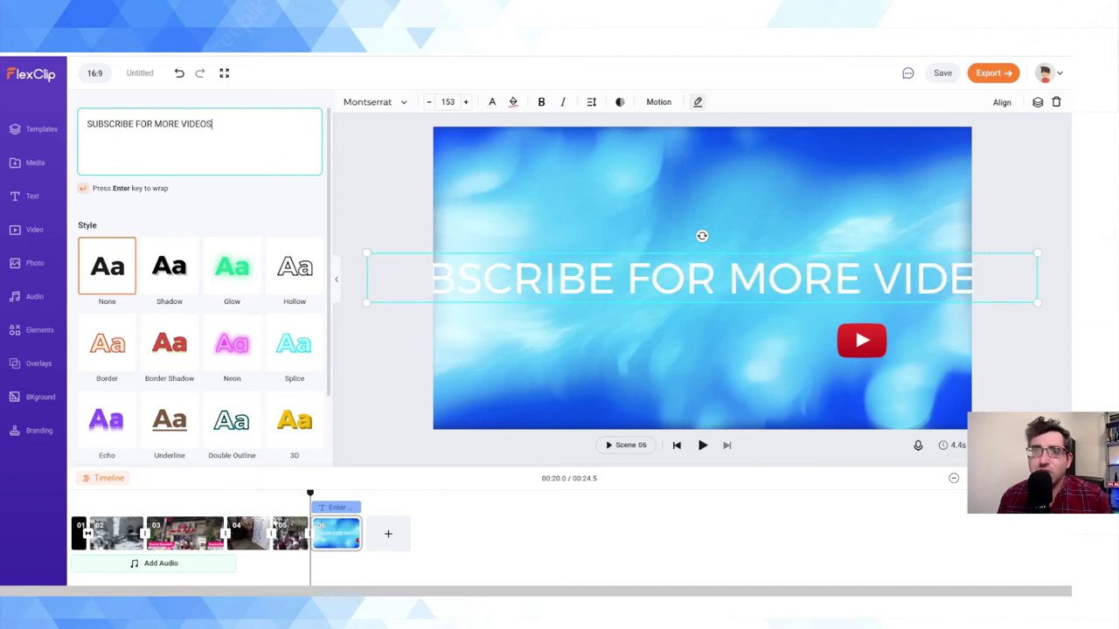
# Reduce the subscribe title's font size to about 107 so it fits the frame, and position it near the middle
pyautogui.hotkey('ctrl', 'a')
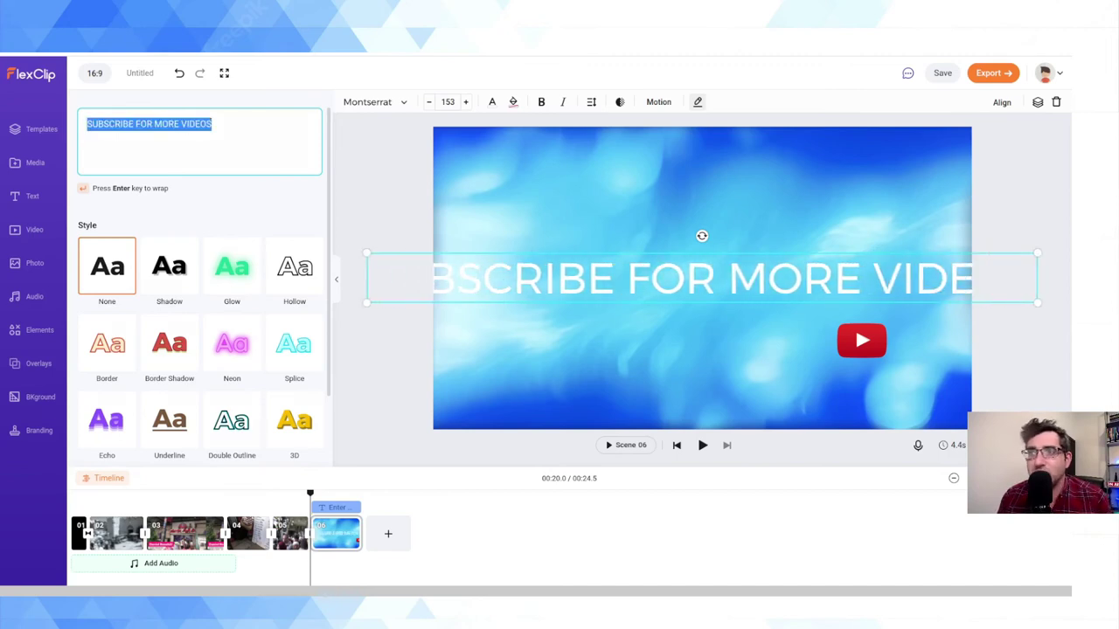
pyautogui.click(429, 101)
pyautogui.click(428, 102)
pyautogui.click(428, 101)
pyautogui.click(428, 102)
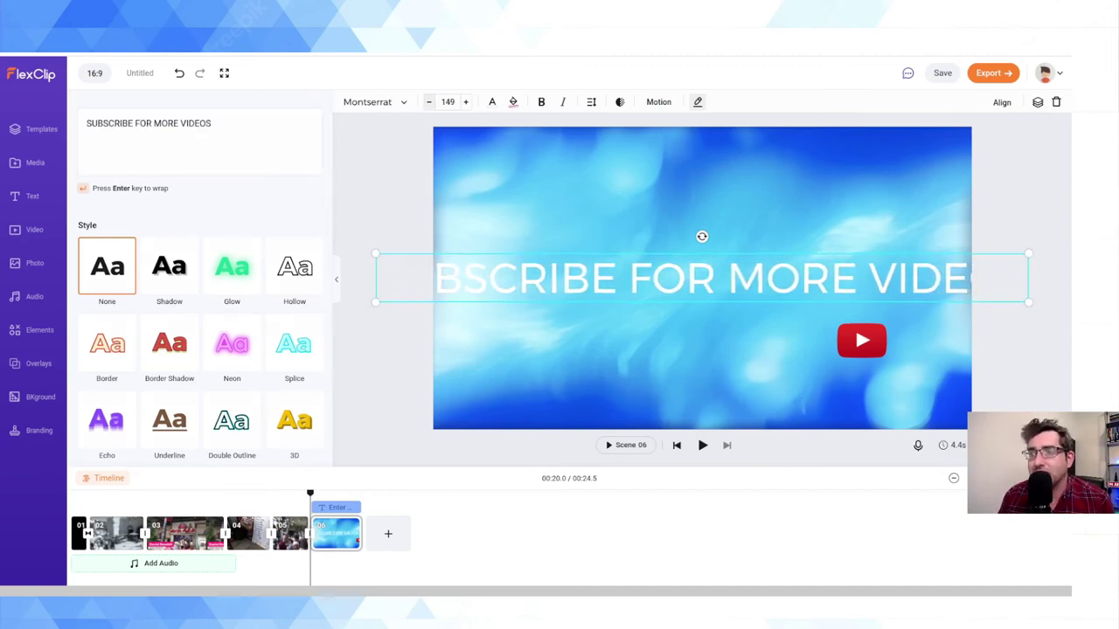
pyautogui.click(428, 101)
pyautogui.moveTo(1026, 303); pyautogui.dragTo(846, 288)
pyautogui.moveTo(612, 269); pyautogui.dragTo(692, 269)
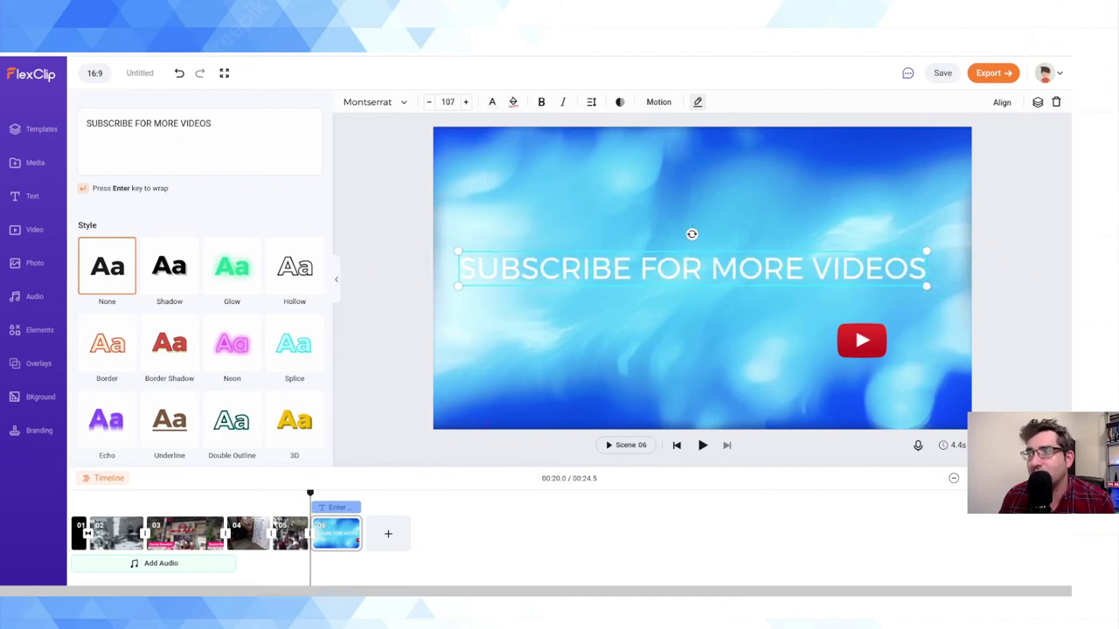
# Move the YouTube play button beneath the middle of the title and play the ending from scene 05
pyautogui.moveTo(861, 340); pyautogui.dragTo(672, 331)
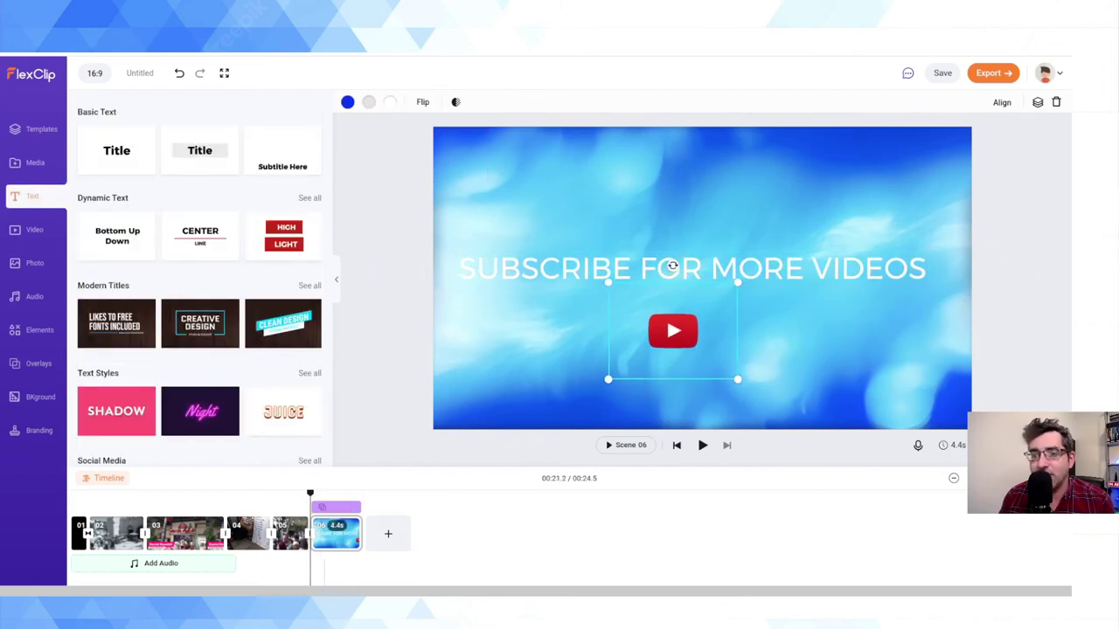
pyautogui.click(278, 534)
pyautogui.press('space')
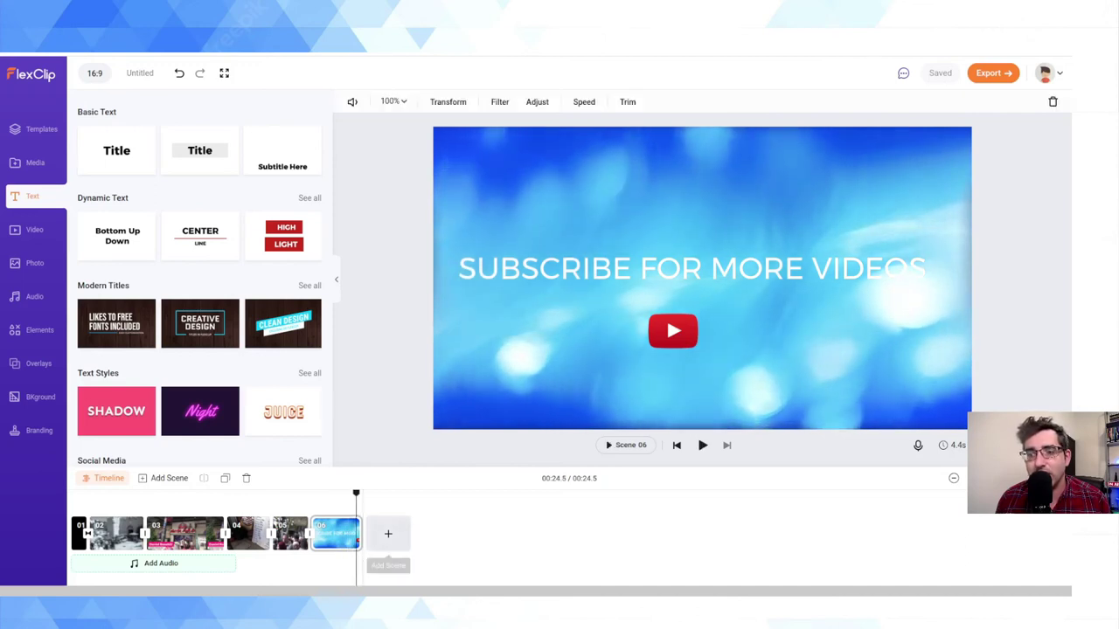
# Add a blank black scene of 1.9 s after scene 06, with a Fade transition between the two
pyautogui.click(389, 534)
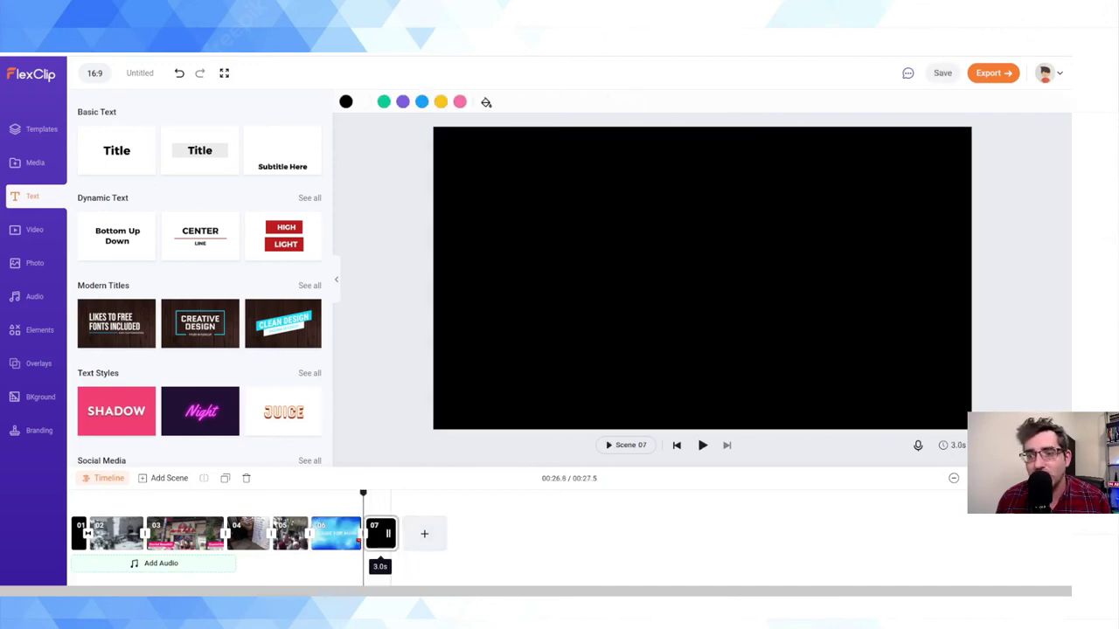
pyautogui.moveTo(388, 533); pyautogui.dragTo(375, 533)
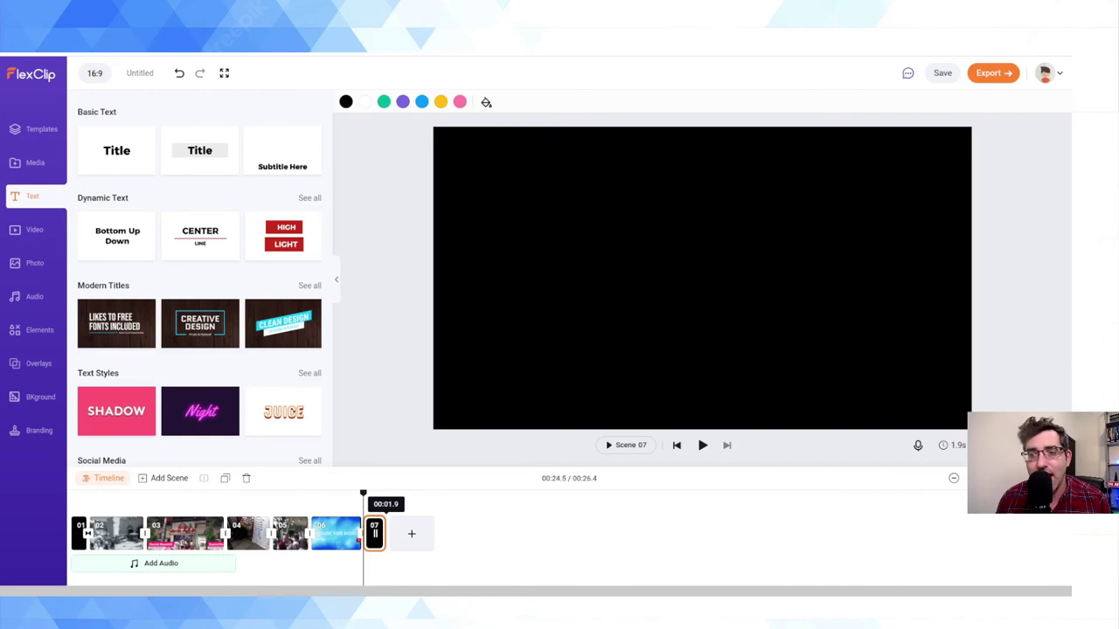
pyautogui.click(361, 533)
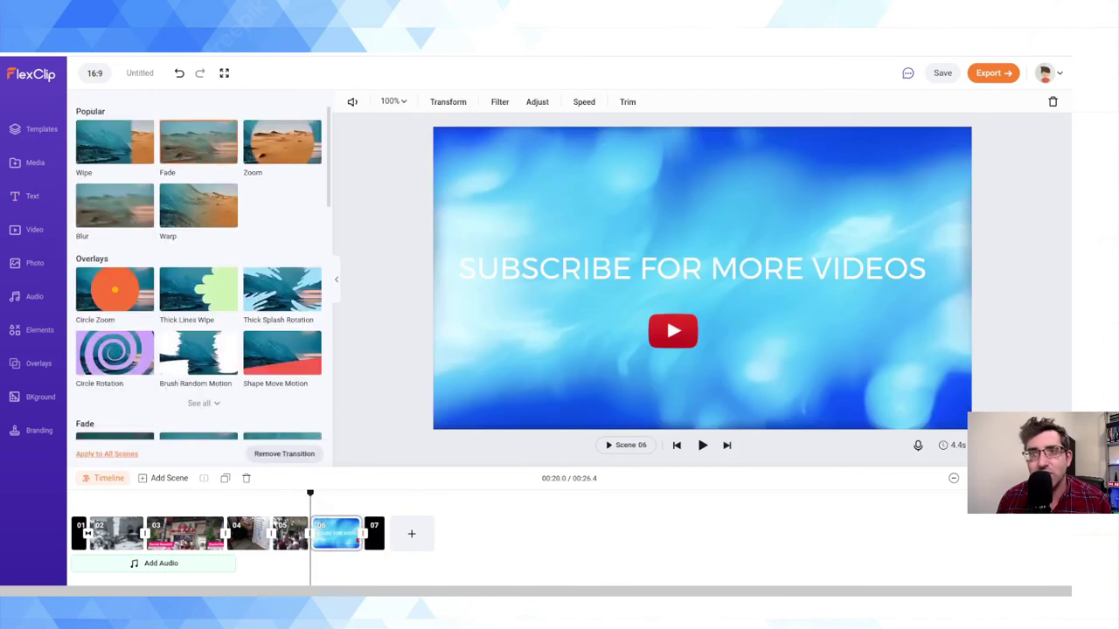
pyautogui.click(199, 142)
pyautogui.click(334, 507)
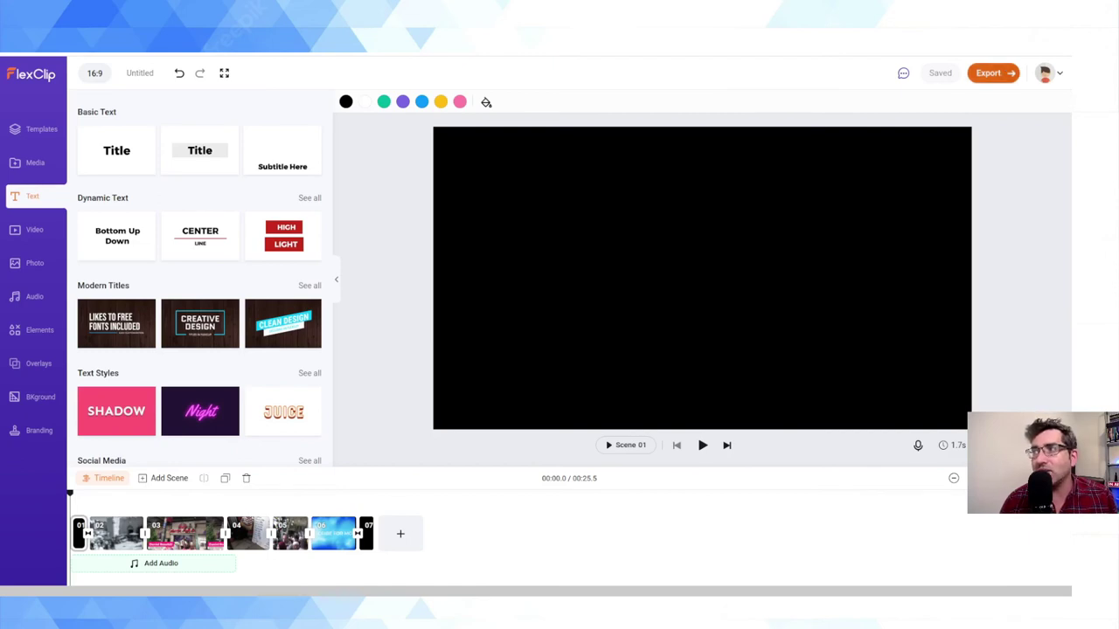
# Export the finished video and open the downloaded MP4 file
pyautogui.click(992, 73)
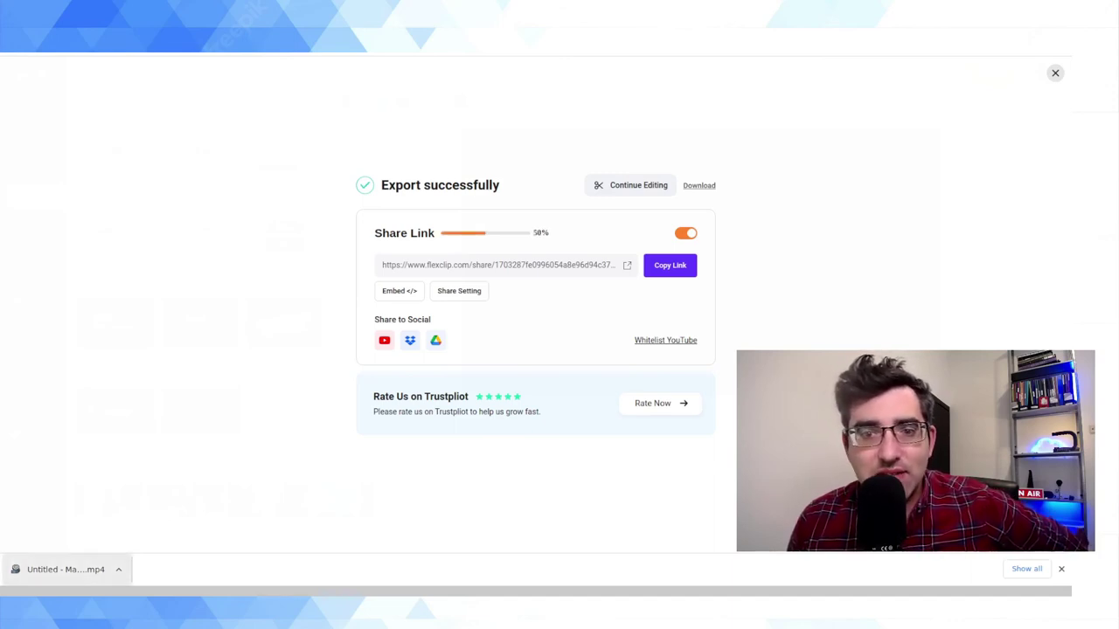
pyautogui.click(66, 569)
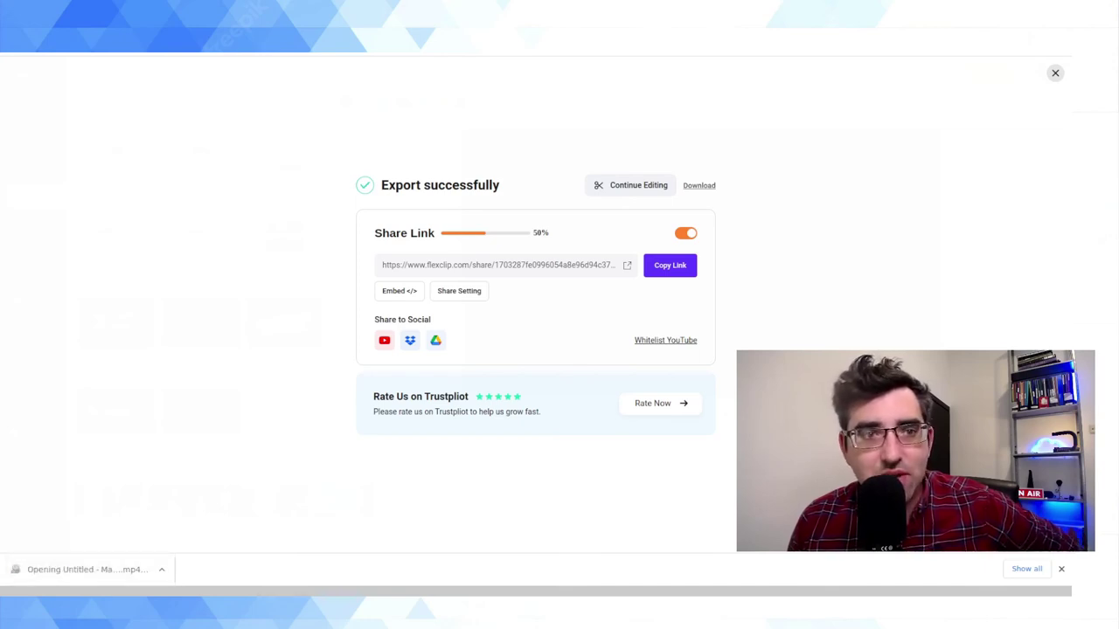